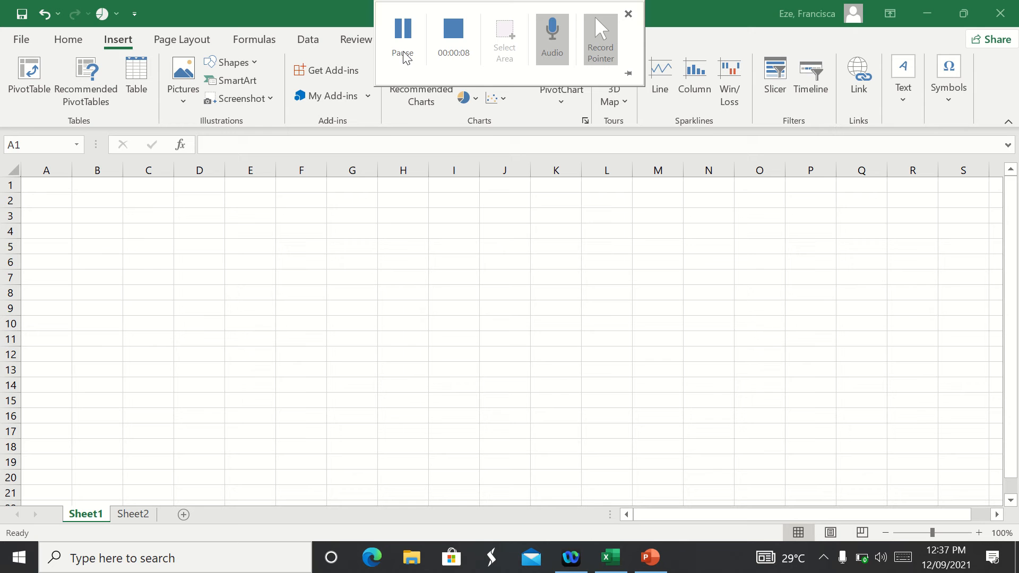
# Enter the column headers S/N, PRODUCT, PRICE and SALES in cells A1 to D1
pyautogui.click(45, 185)
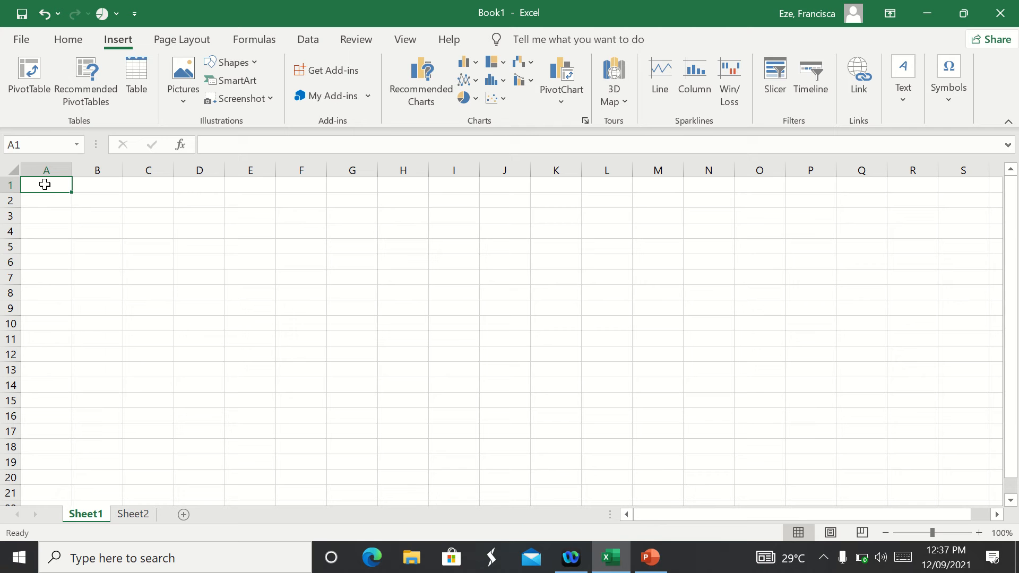
pyautogui.write('S')
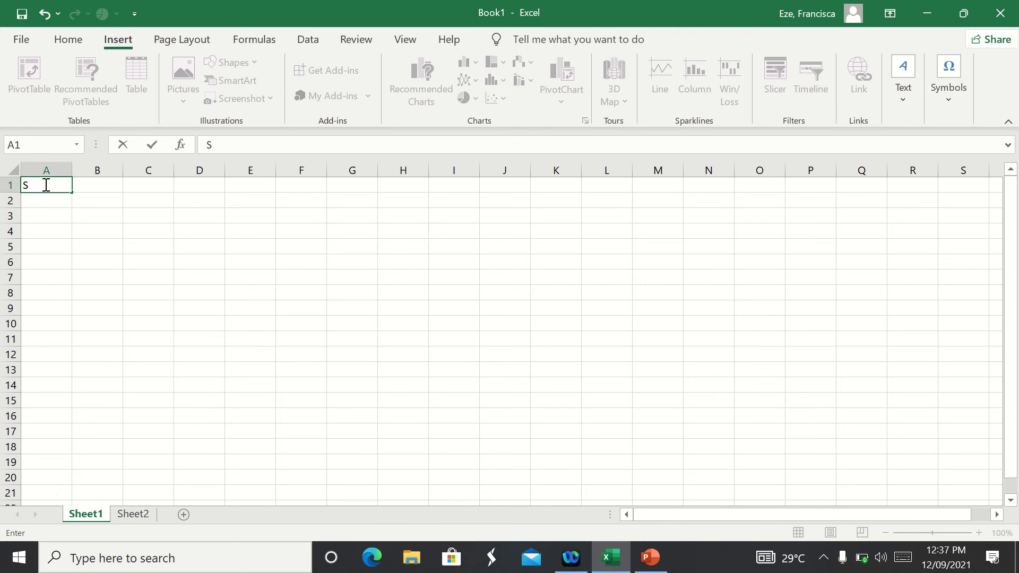
pyautogui.write('/N')
pyautogui.press('Tab')
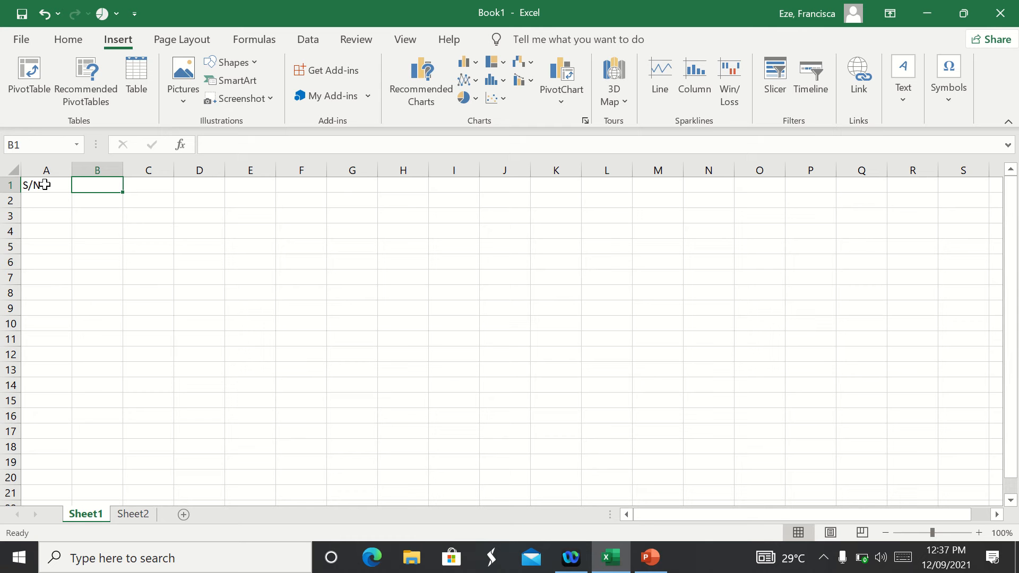
pyautogui.write('PR')
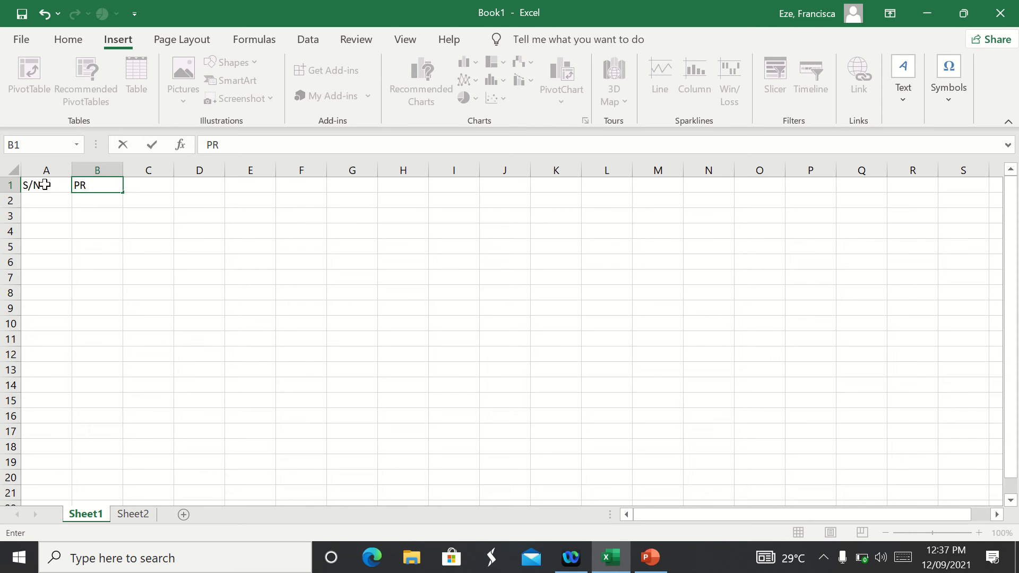
pyautogui.write('ODUCT')
pyautogui.press('Tab')
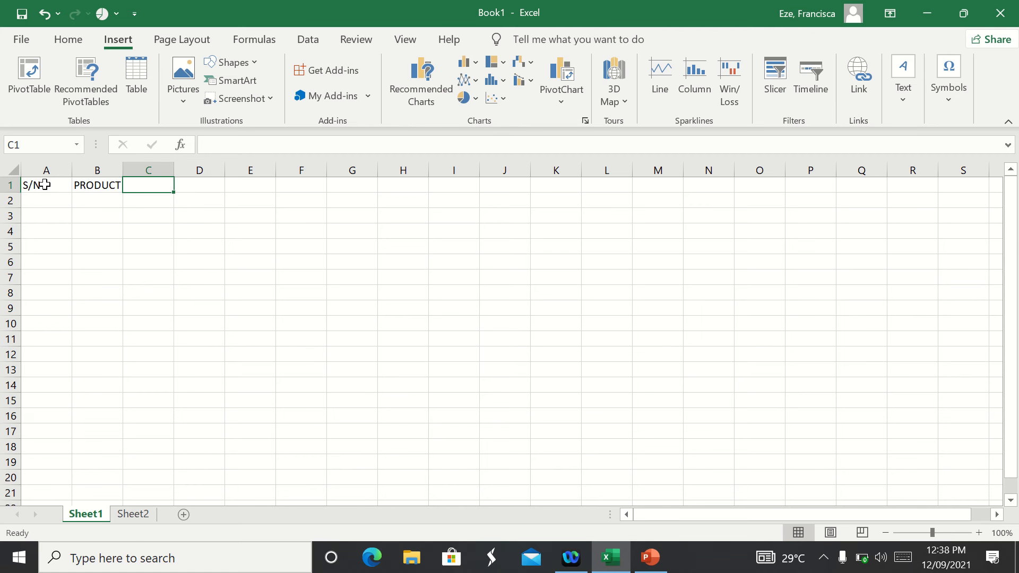
pyautogui.write('PRIC')
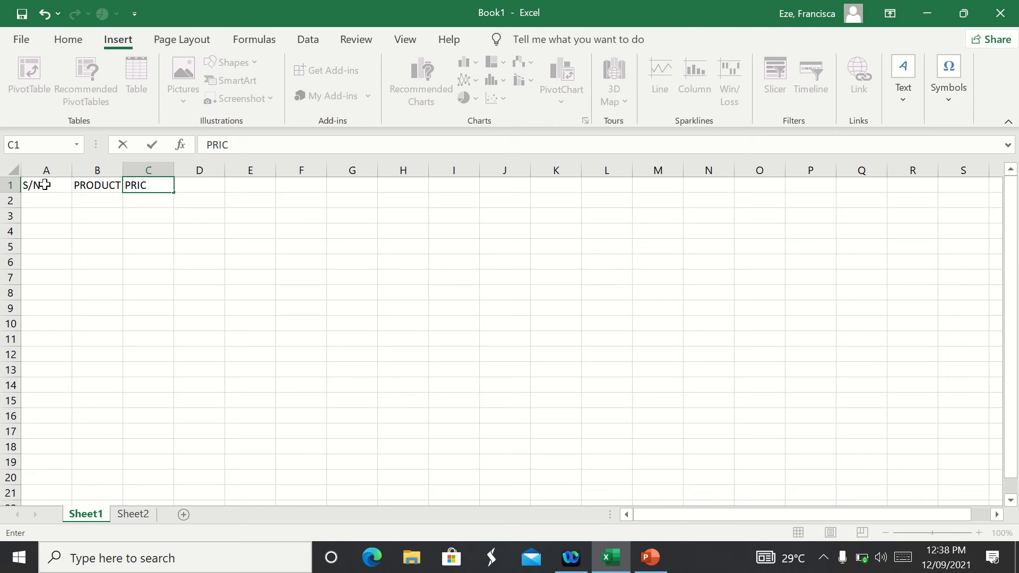
pyautogui.write('E')
pyautogui.press('Tab')
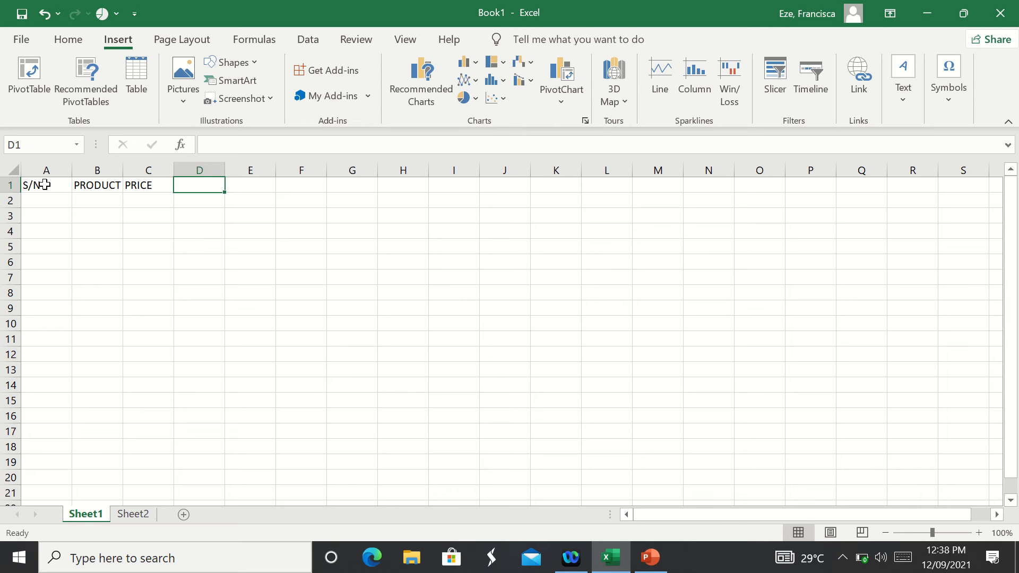
pyautogui.write('SALES')
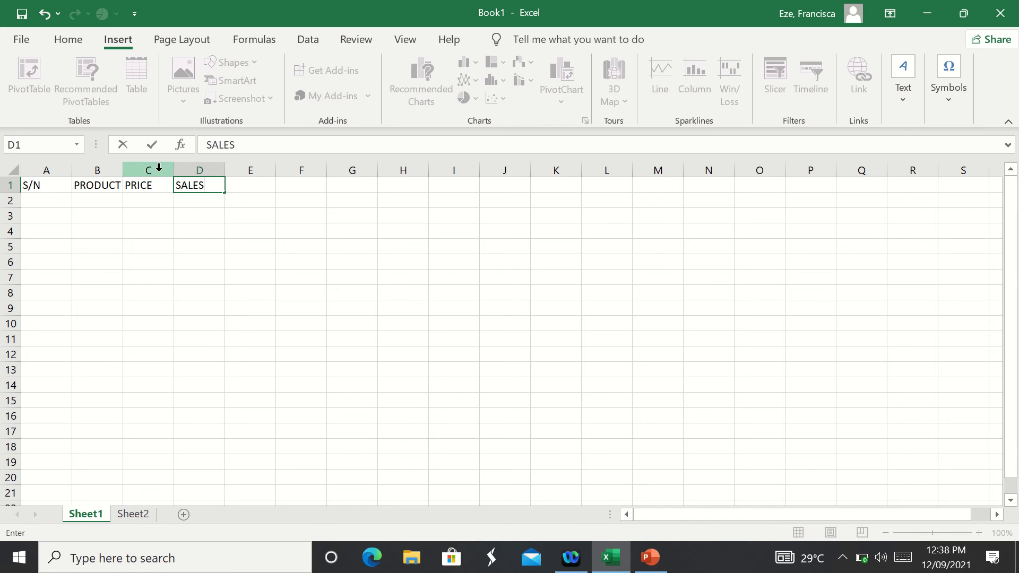
# Enter 1 and 2 under S/N and extend the numbering down to 15 in A16
pyautogui.click(43, 201)
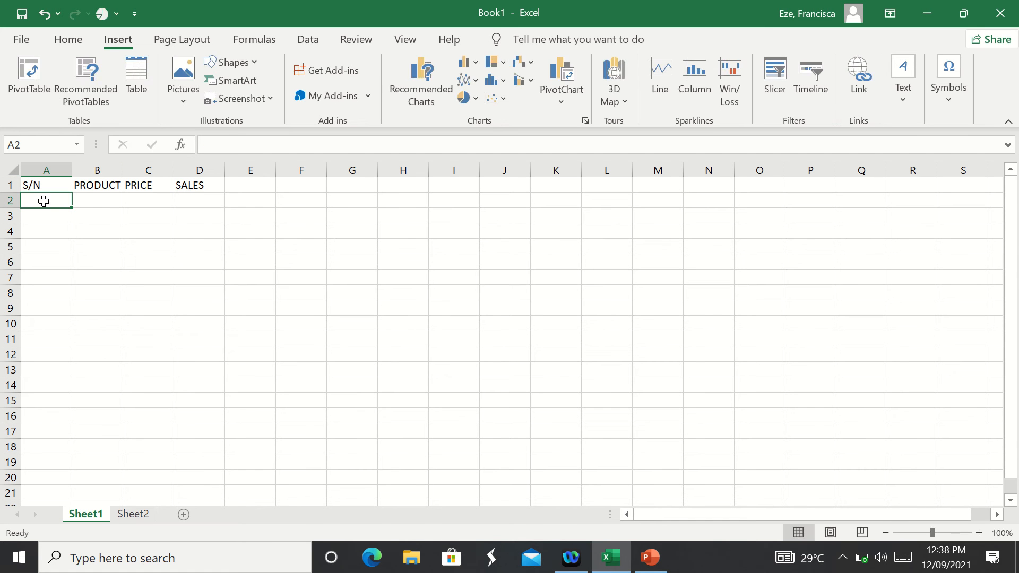
pyautogui.write('1')
pyautogui.press('Return')
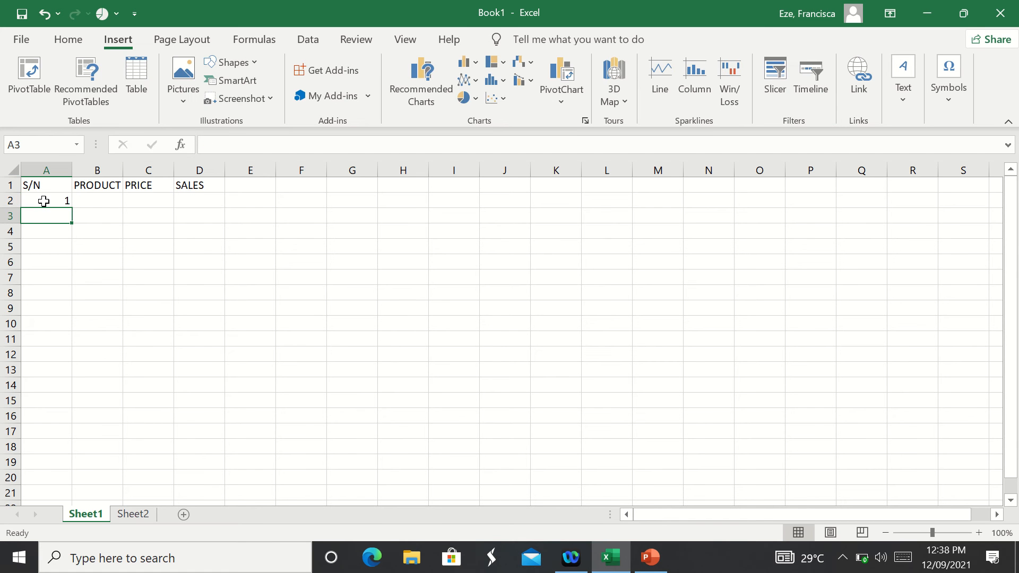
pyautogui.write('2')
pyautogui.click(50, 200)
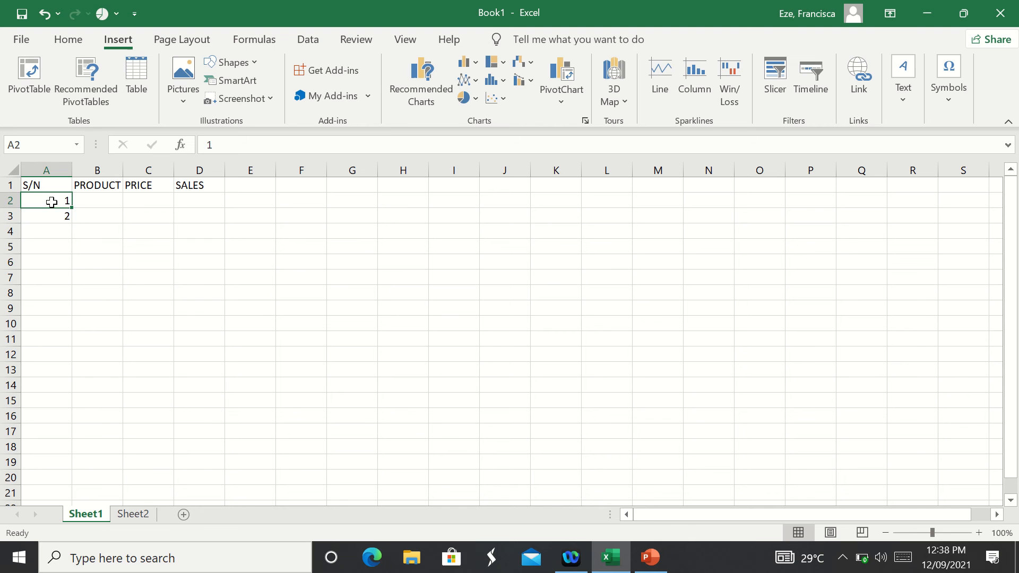
pyautogui.moveTo(49, 202); pyautogui.dragTo(53, 214)
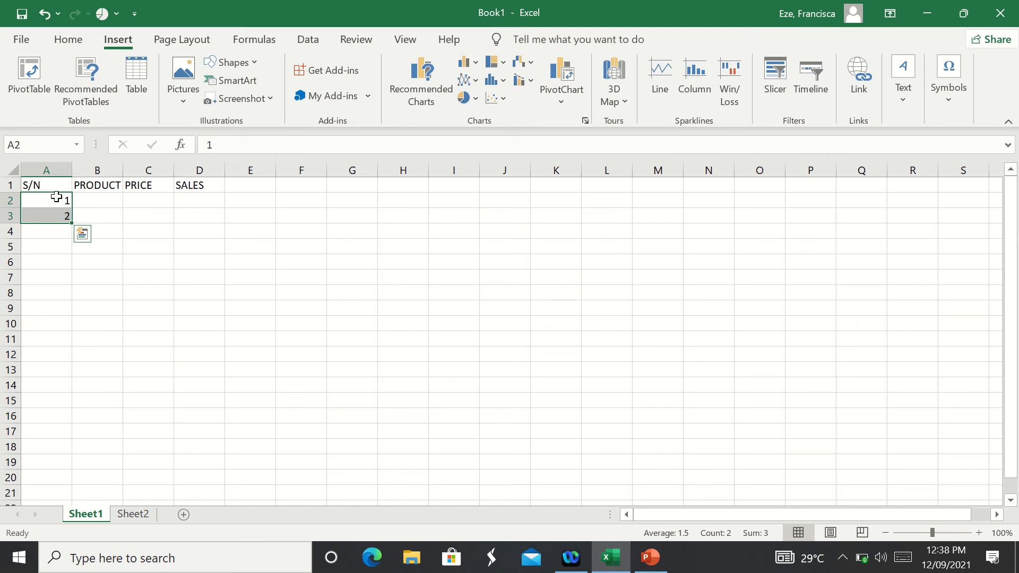
pyautogui.click(56, 198)
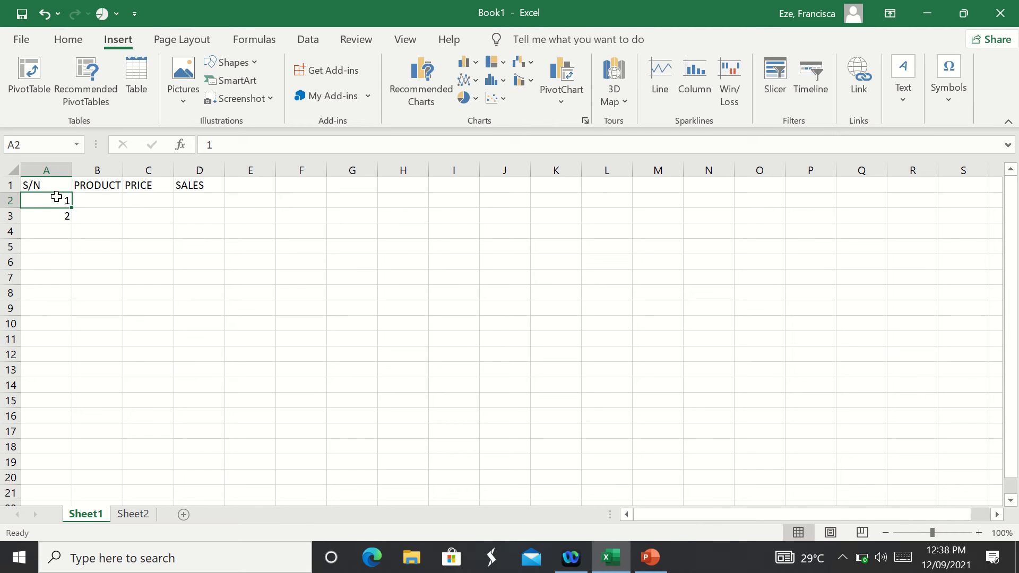
pyautogui.moveTo(57, 207); pyautogui.dragTo(66, 420)
# List the products HP, MACBOOK, DELL and ASUS in cells B2 to B5
pyautogui.click(92, 203)
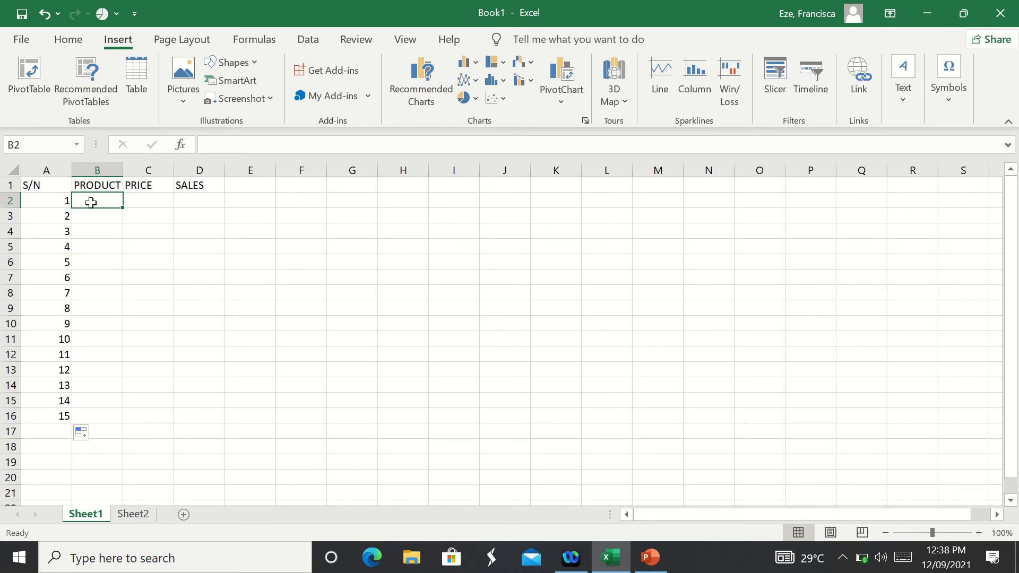
pyautogui.write('HP')
pyautogui.press('Return')
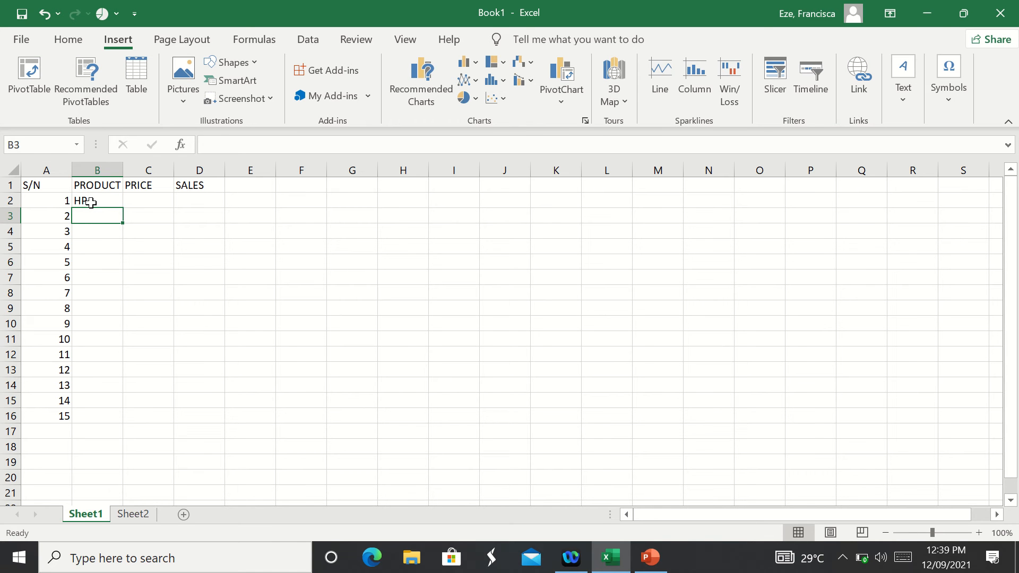
pyautogui.write('MACBOOK')
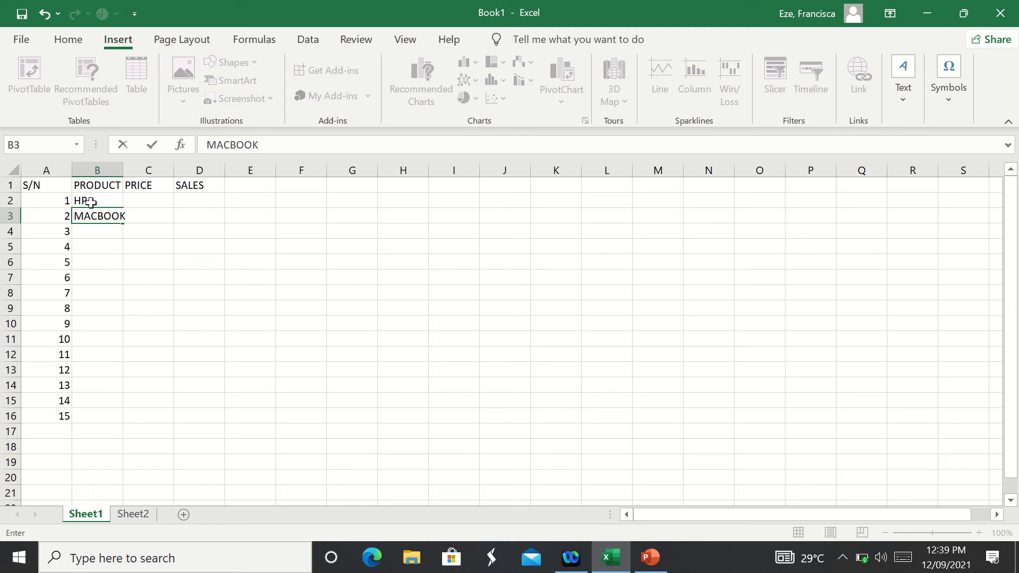
pyautogui.press('Return')
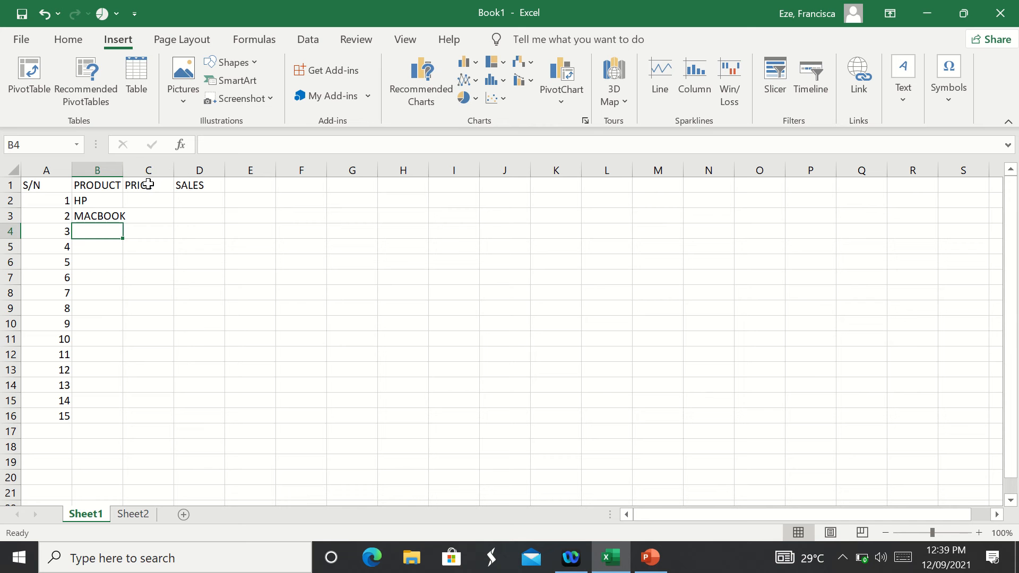
pyautogui.click(147, 184)
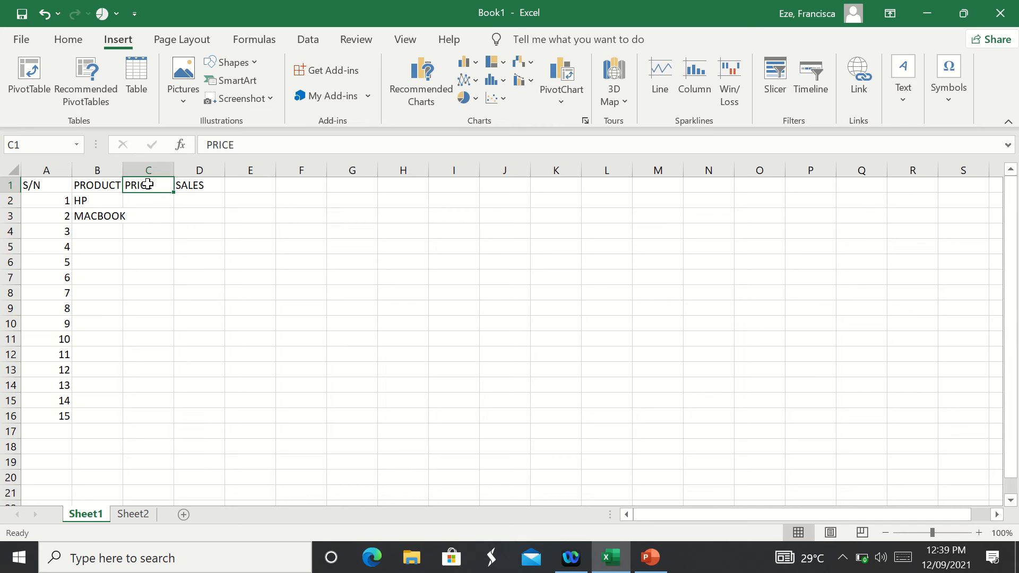
pyautogui.click(105, 232)
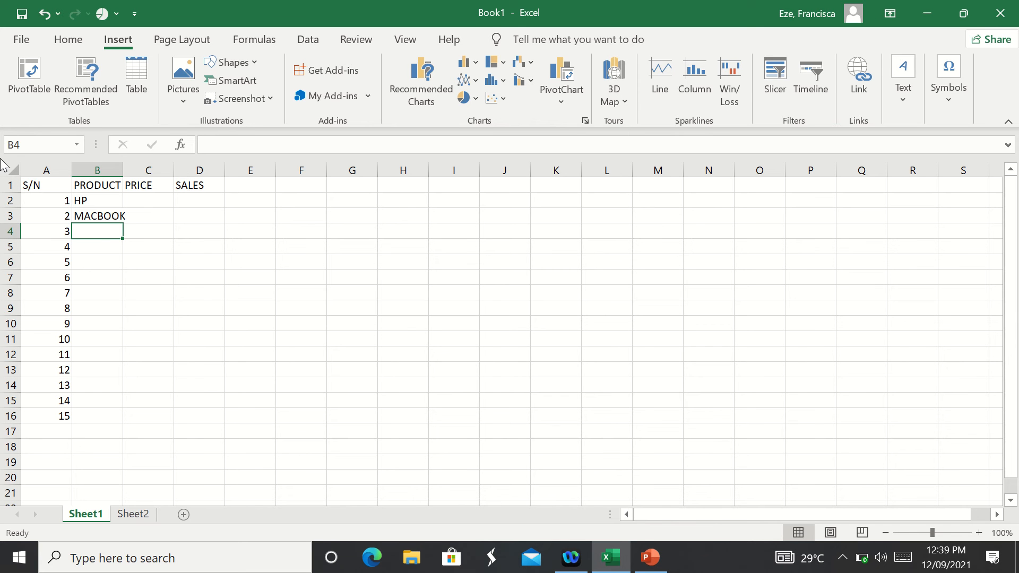
pyautogui.write('DELL')
pyautogui.press('Return')
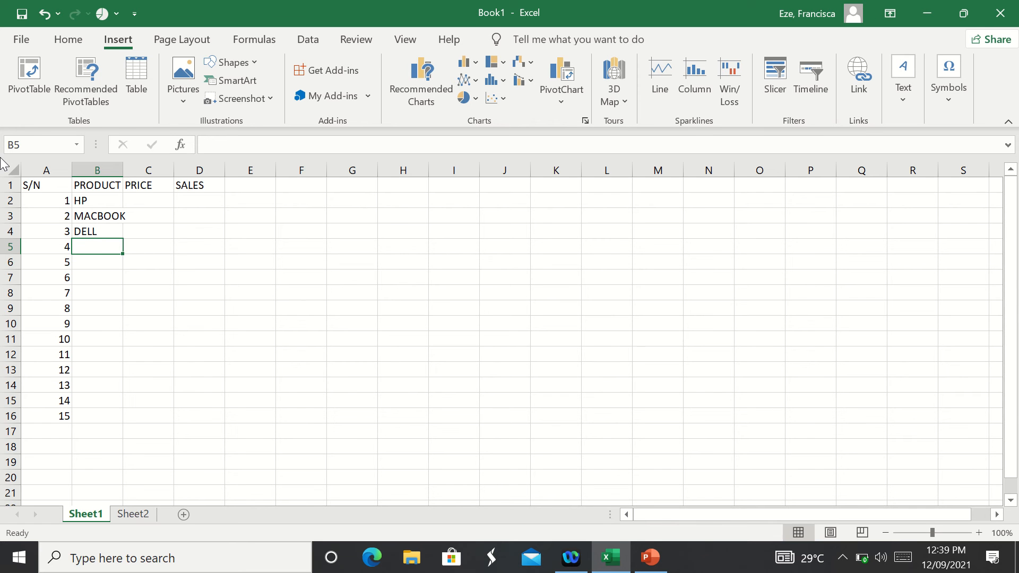
pyautogui.write('ASUS')
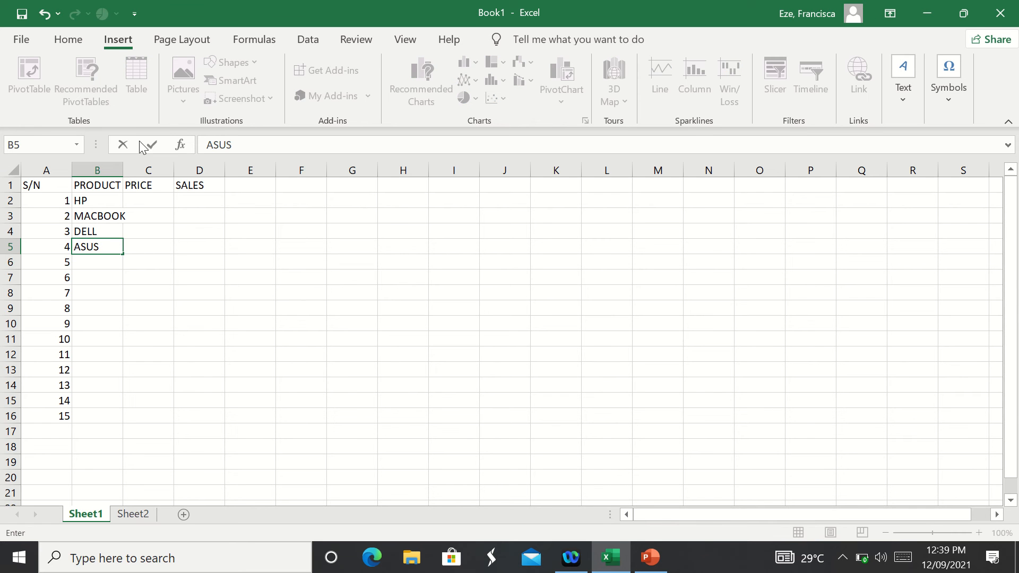
# Replace the header in C1 with DAY
pyautogui.click(148, 184)
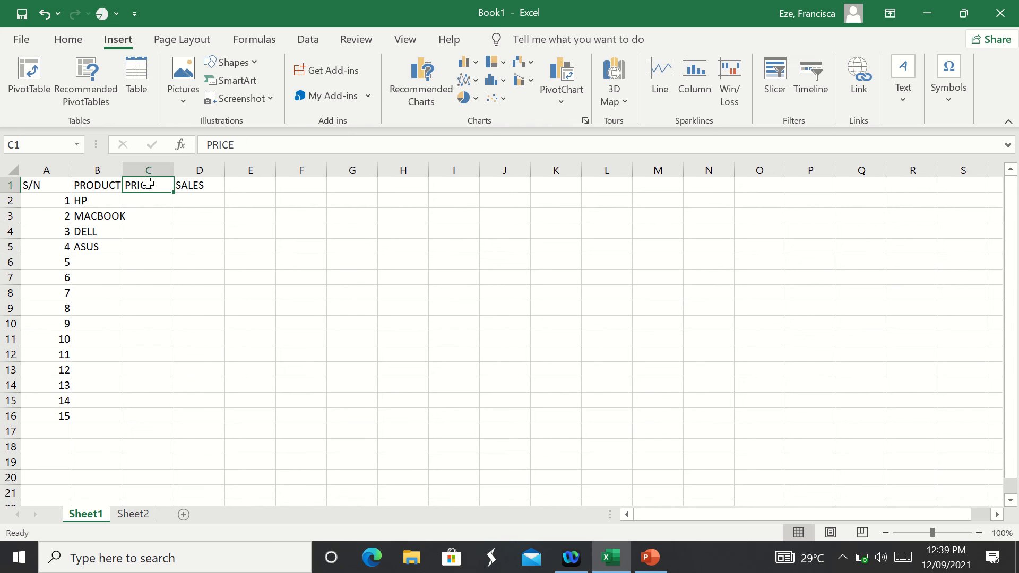
pyautogui.write('DAY')
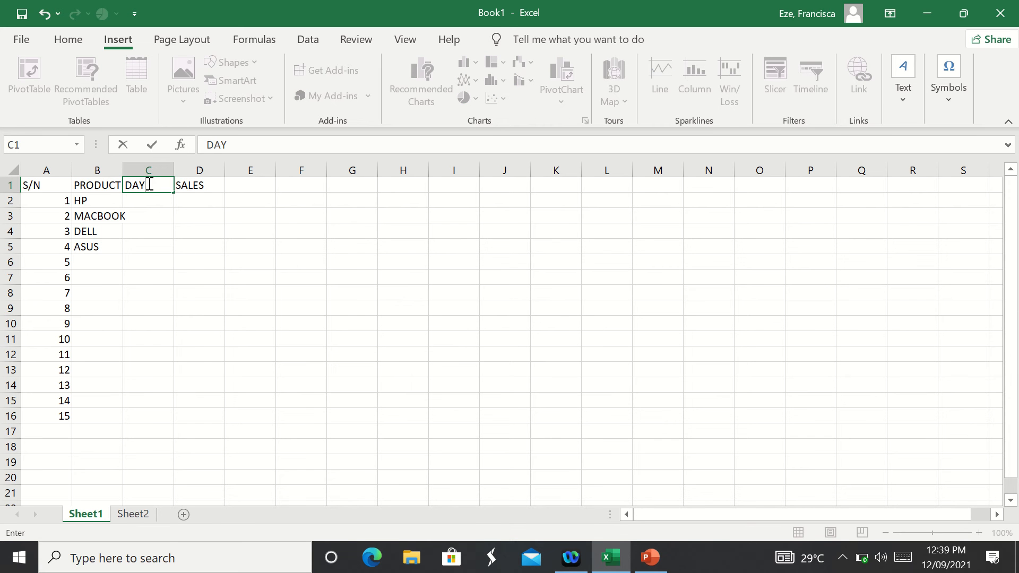
# Repeat the four product names down to B16 and widen column B beyond the longest name
pyautogui.click(91, 199)
pyautogui.moveTo(92, 199); pyautogui.dragTo(92, 425)
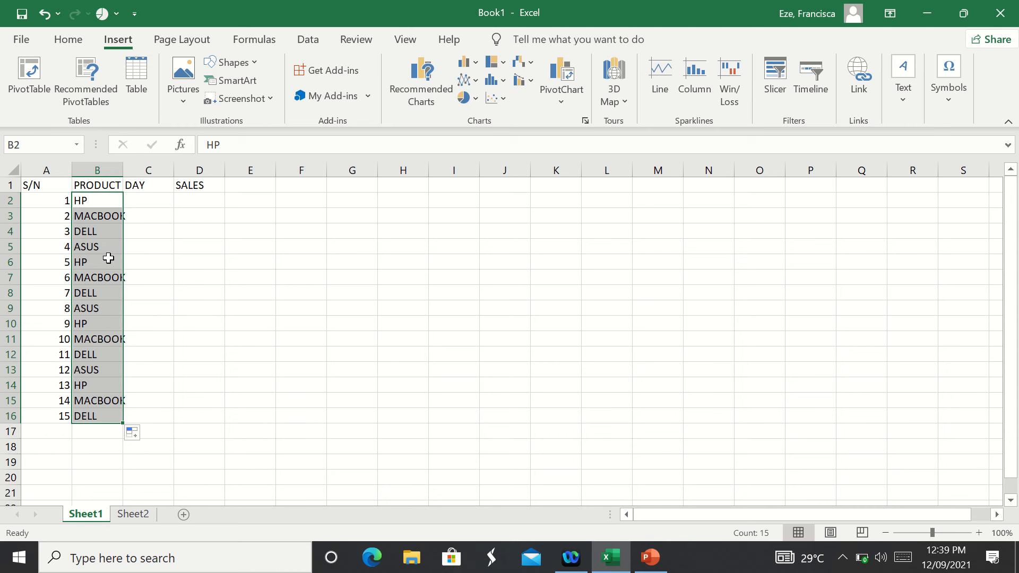
pyautogui.doubleClick(124, 165)
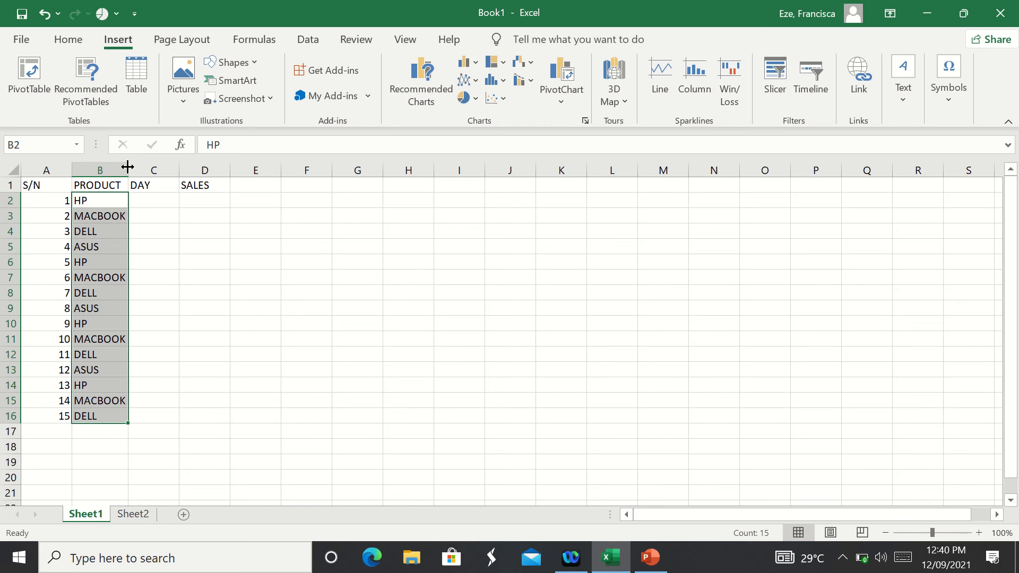
pyautogui.moveTo(127, 166); pyautogui.dragTo(147, 166)
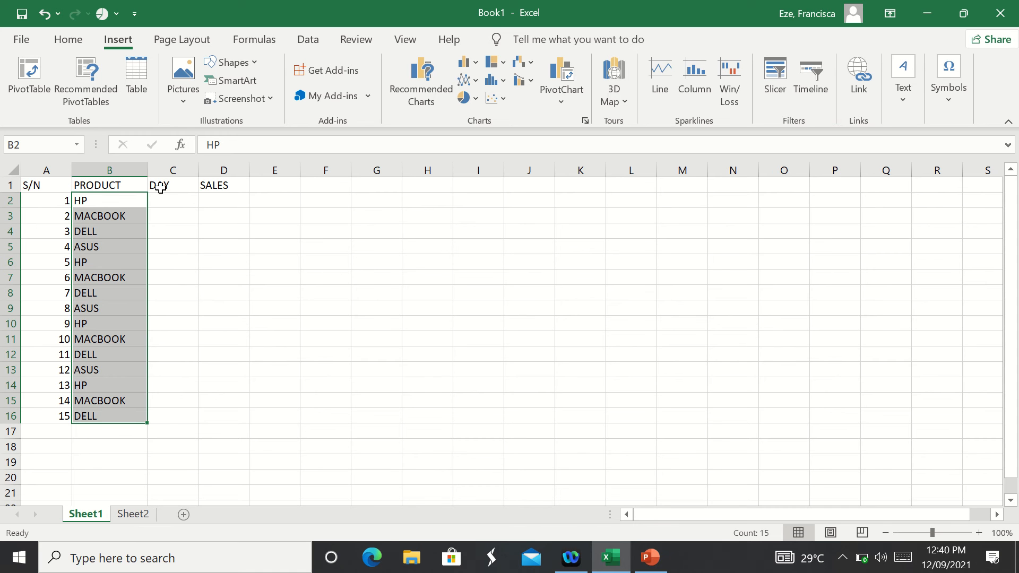
# Make the header row A1:D1 bold and center its text
pyautogui.moveTo(42, 185); pyautogui.dragTo(228, 182)
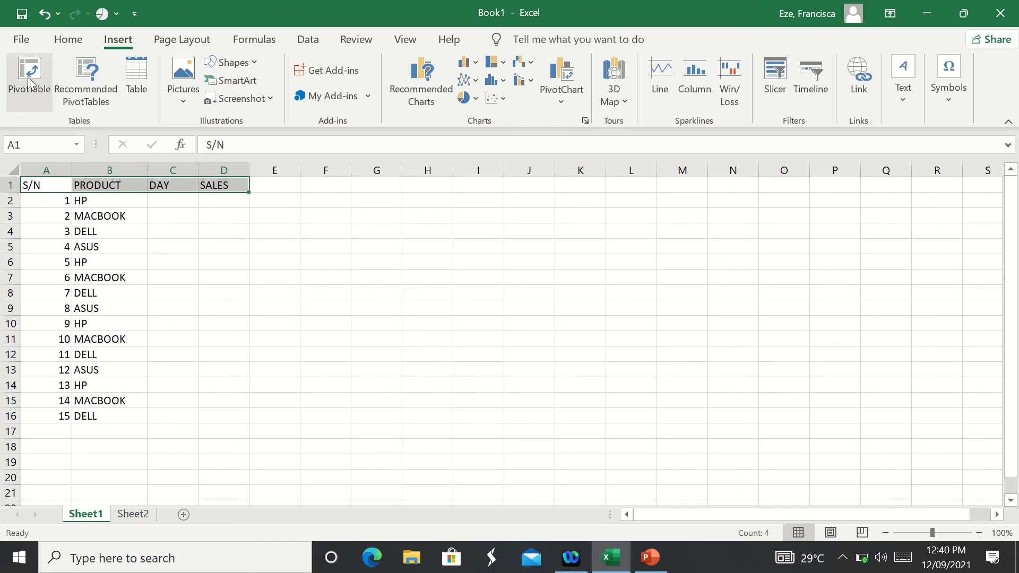
pyautogui.click(74, 41)
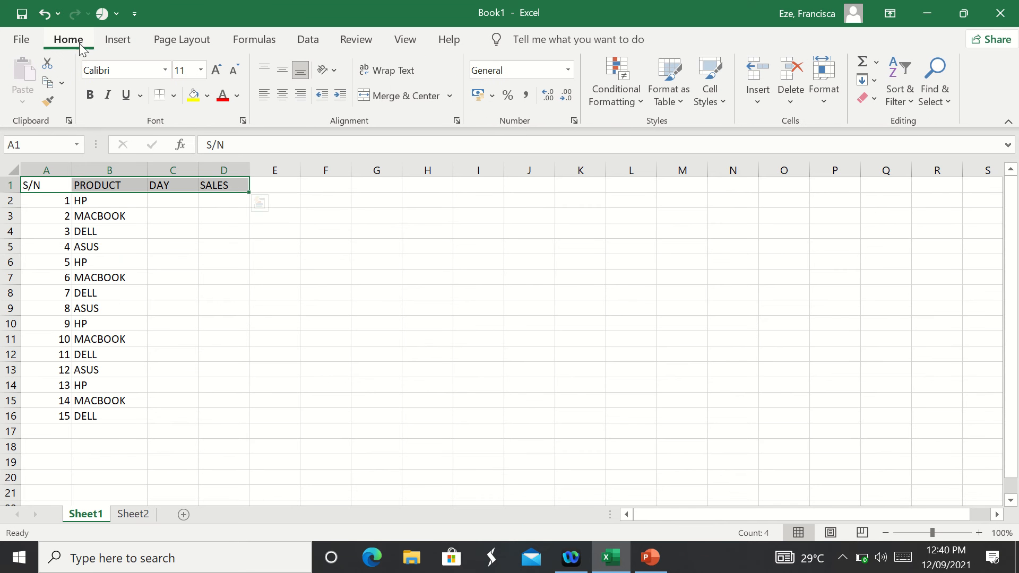
pyautogui.click(91, 99)
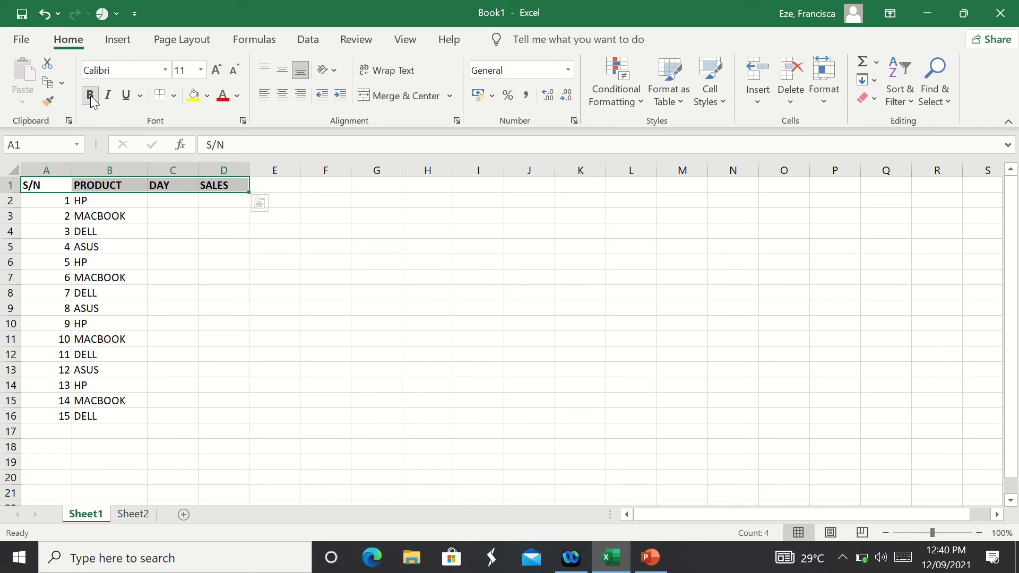
pyautogui.click(288, 101)
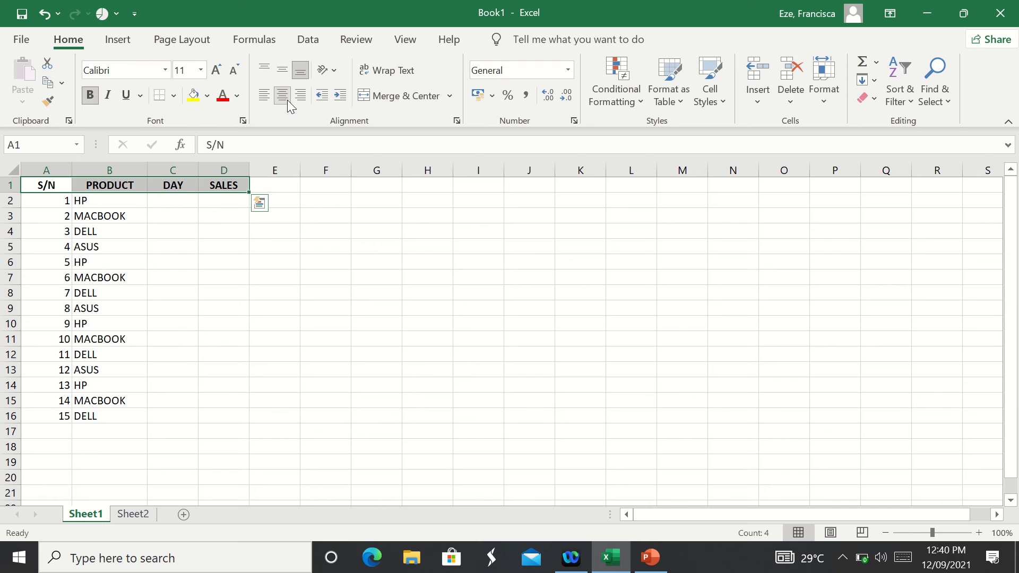
# Enter MON in C2 and fill the weekday series down to C16
pyautogui.click(179, 200)
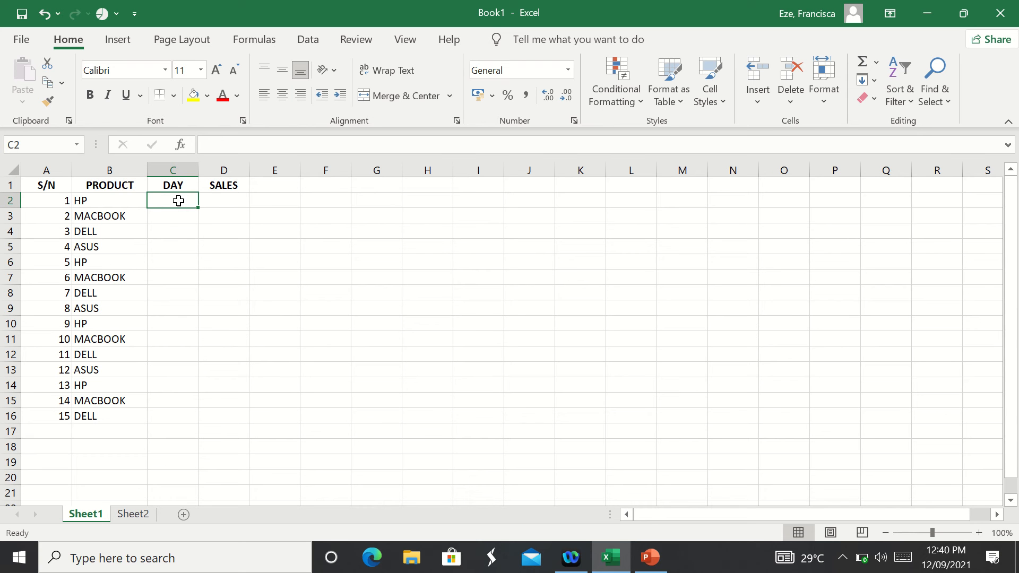
pyautogui.write('MON')
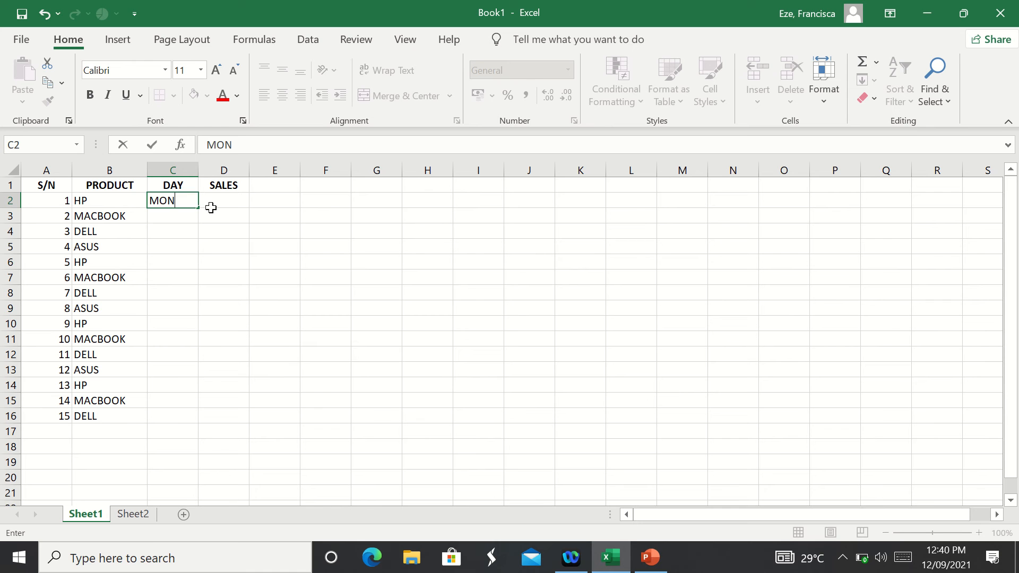
pyautogui.moveTo(199, 207); pyautogui.dragTo(195, 426)
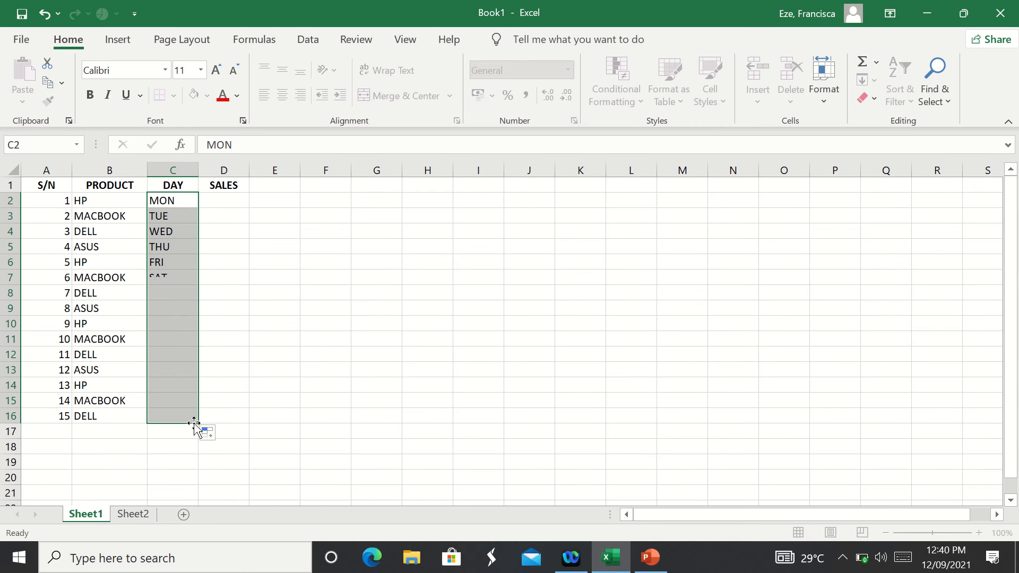
# Enter =RAND() in D2 and fill the formula down to D16
pyautogui.click(227, 198)
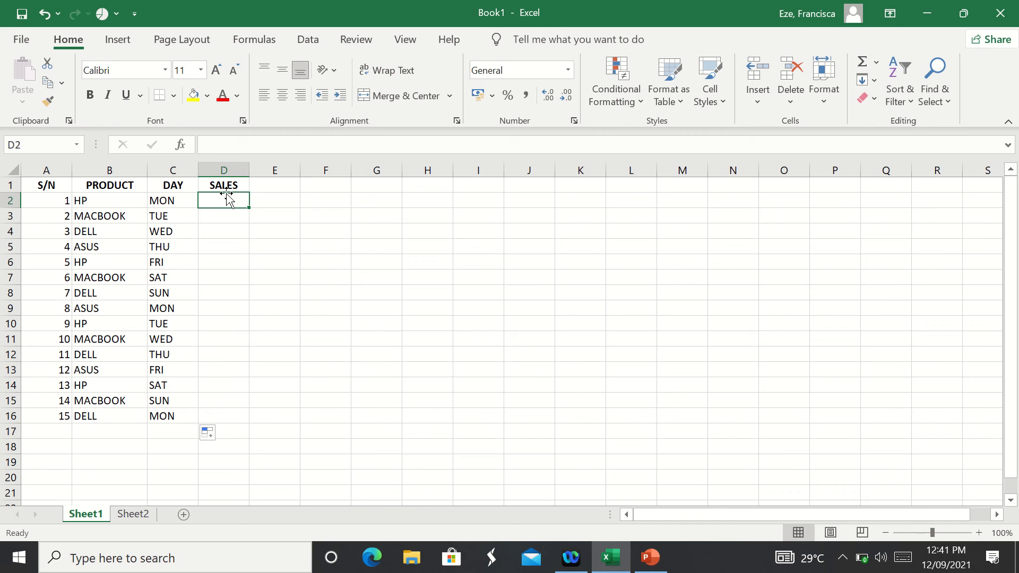
pyautogui.write('=')
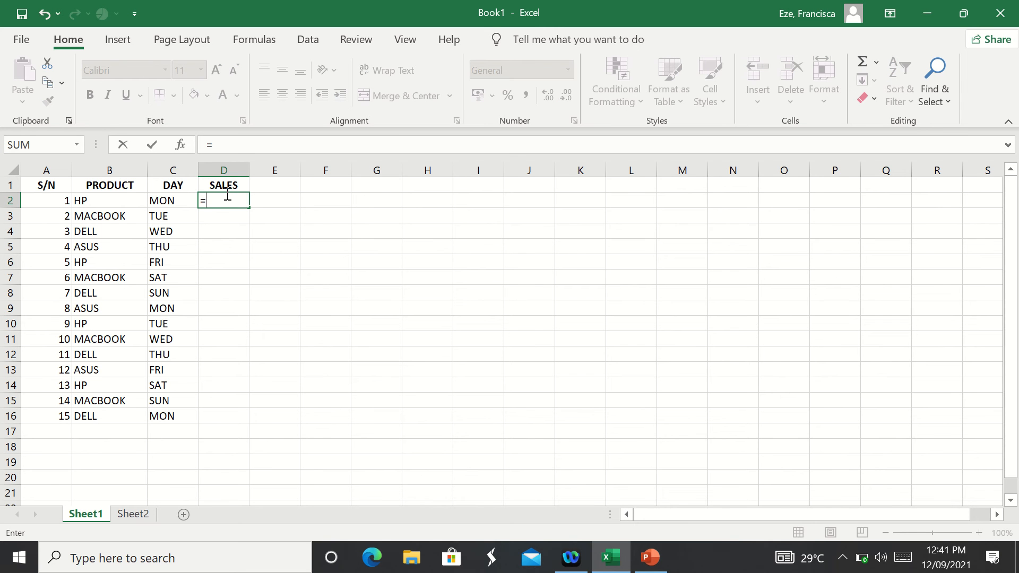
pyautogui.write('R')
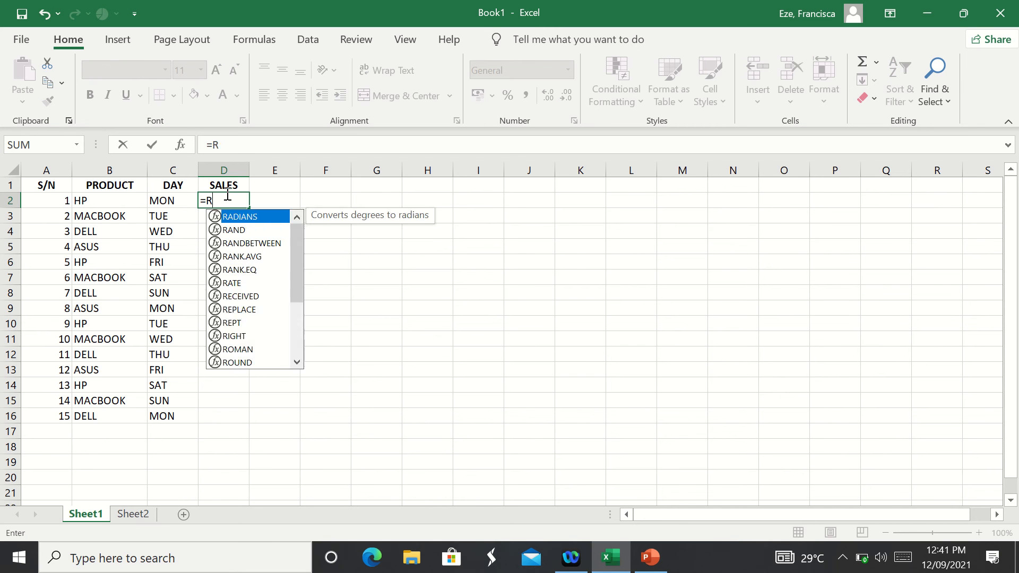
pyautogui.write('AND()')
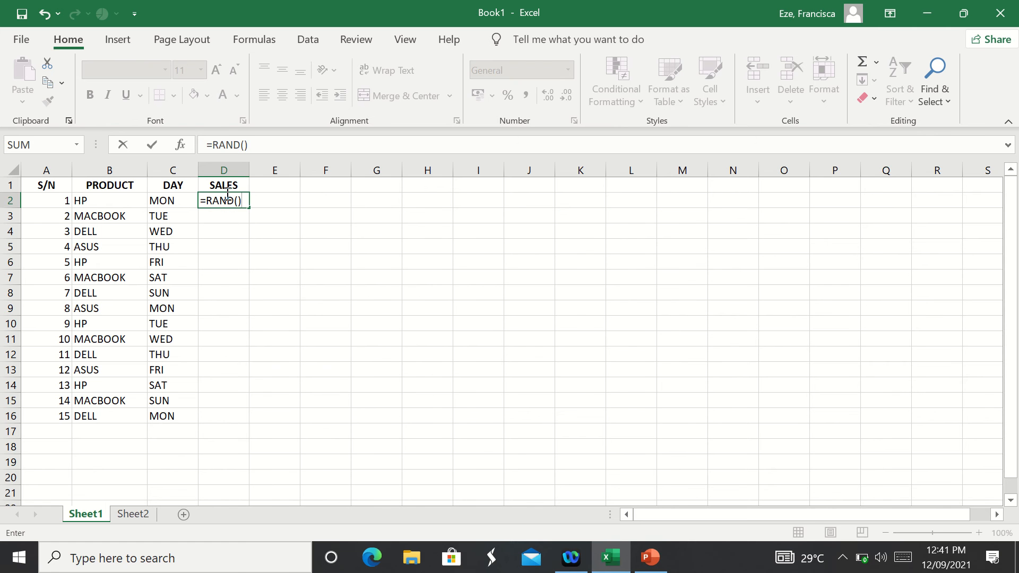
pyautogui.press('Return')
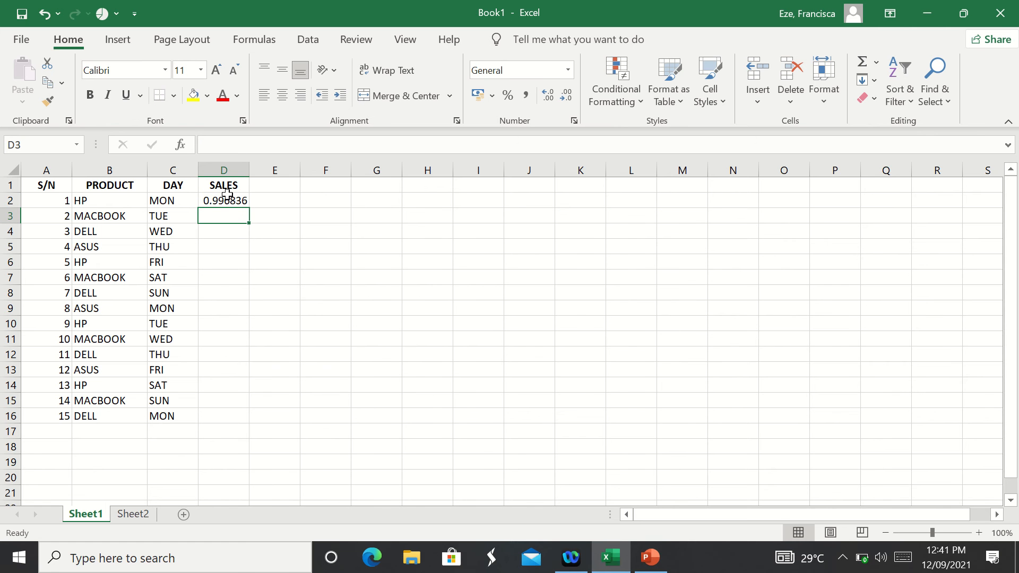
pyautogui.click(229, 200)
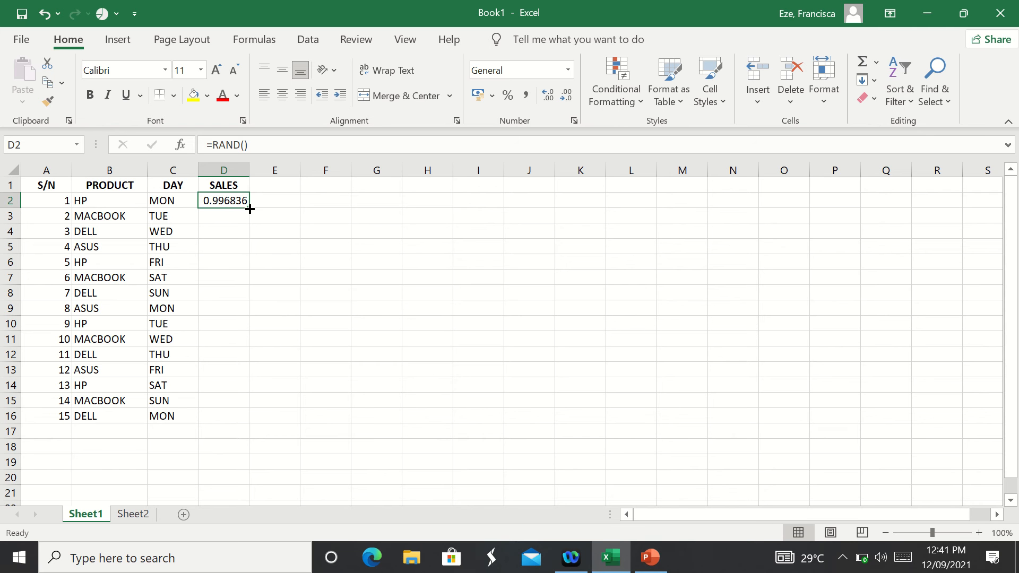
pyautogui.moveTo(250, 209); pyautogui.dragTo(230, 425)
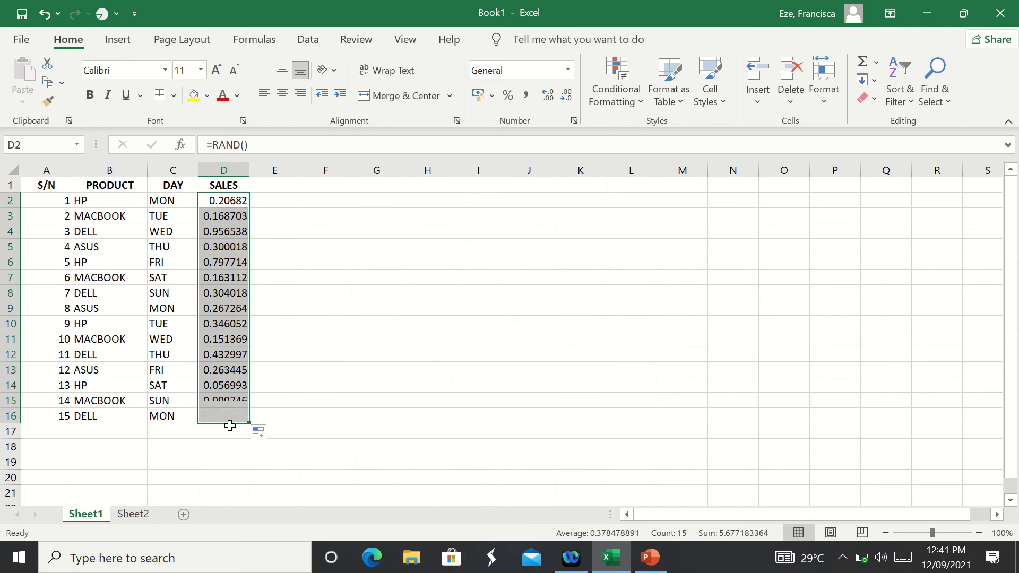
# Replace the formula in D2 with =RANDBETWEEN(50000,964430) and fill it down to D16
pyautogui.click(227, 201)
pyautogui.write('=')
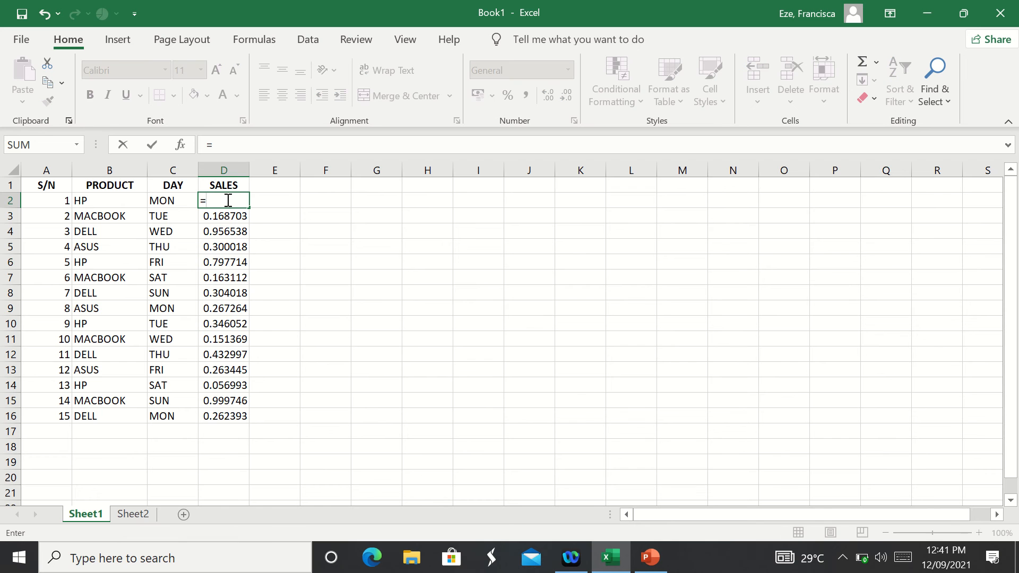
pyautogui.write('RAV')
pyautogui.press('BackSpace')
pyautogui.write('N')
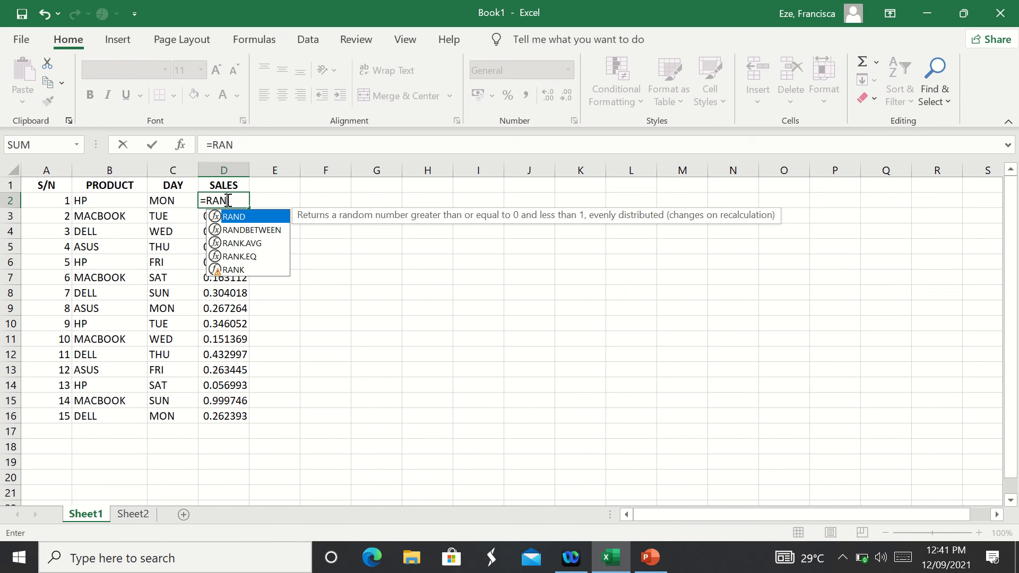
pyautogui.doubleClick(259, 232)
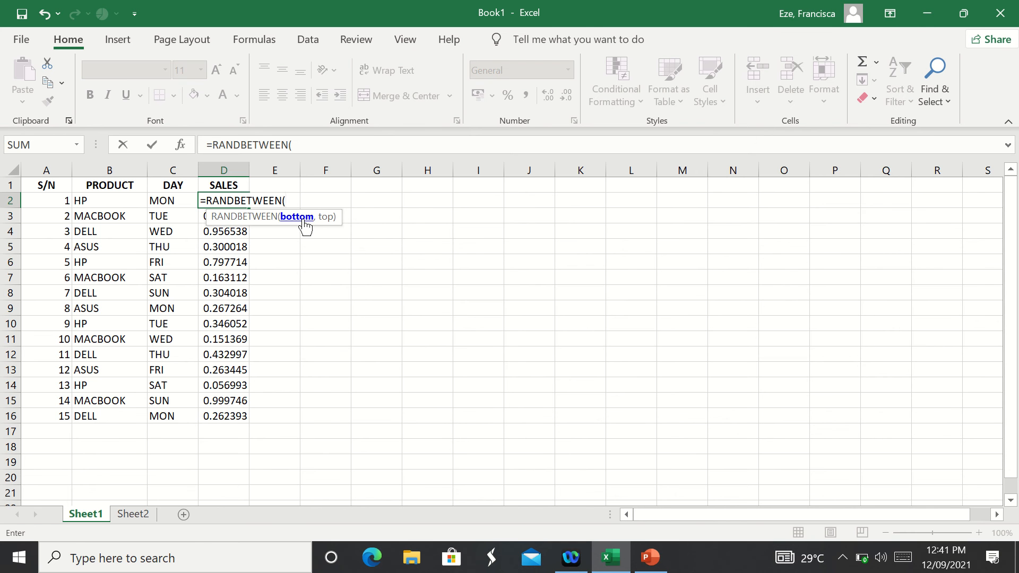
pyautogui.write('50000,')
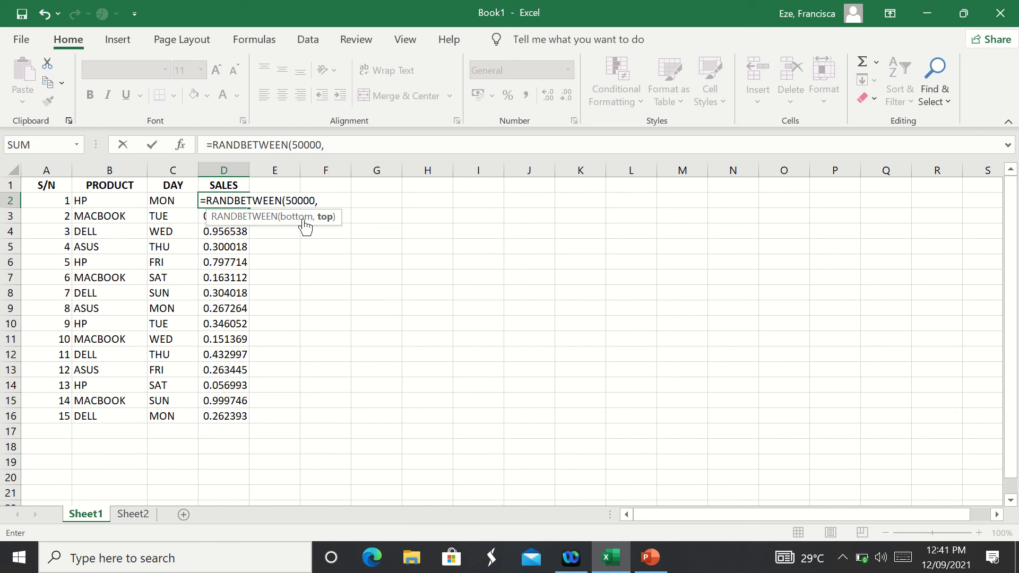
pyautogui.write('96443')
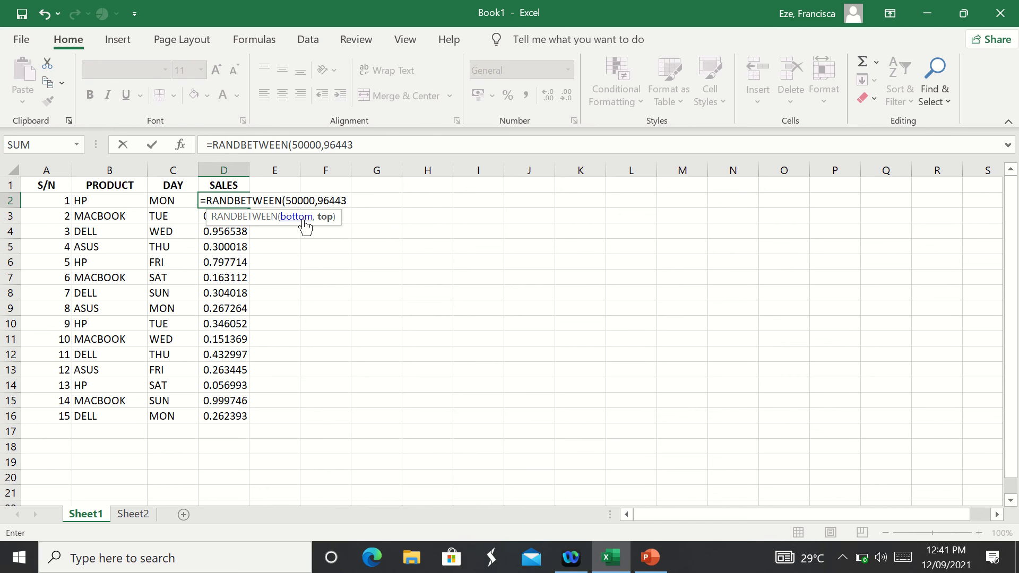
pyautogui.write('0')
pyautogui.press('Return')
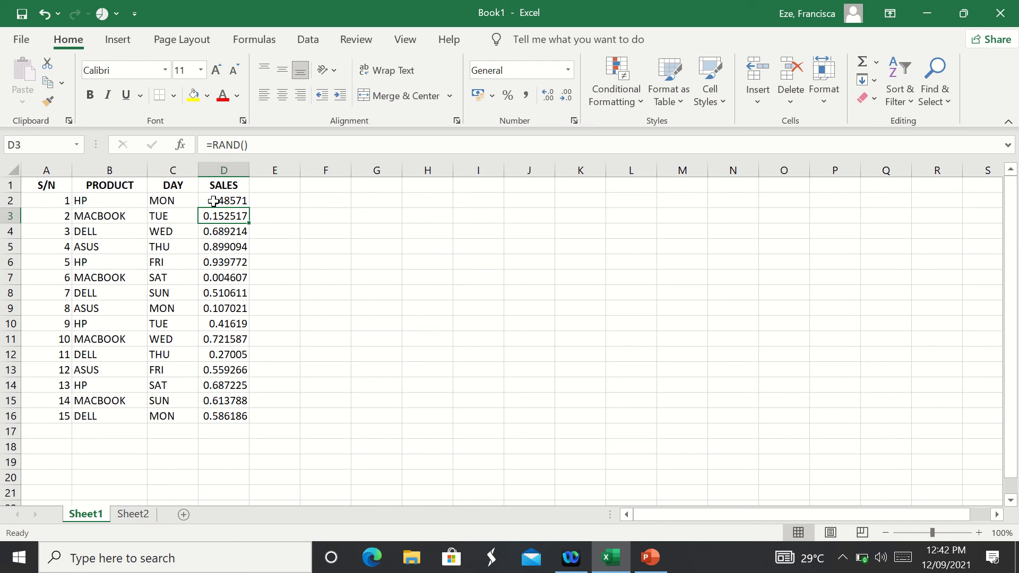
pyautogui.moveTo(214, 200); pyautogui.dragTo(246, 424)
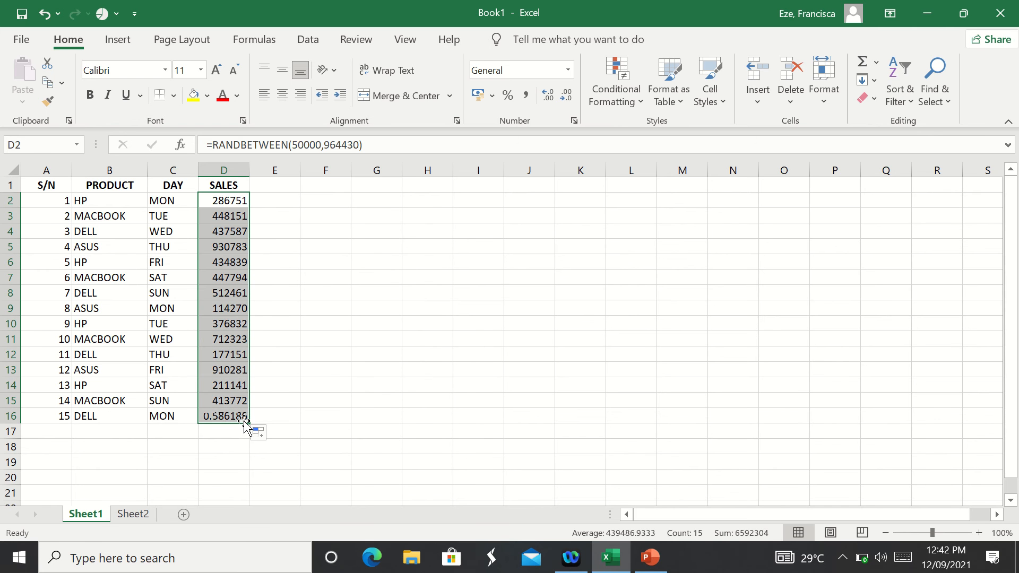
pyautogui.click(268, 199)
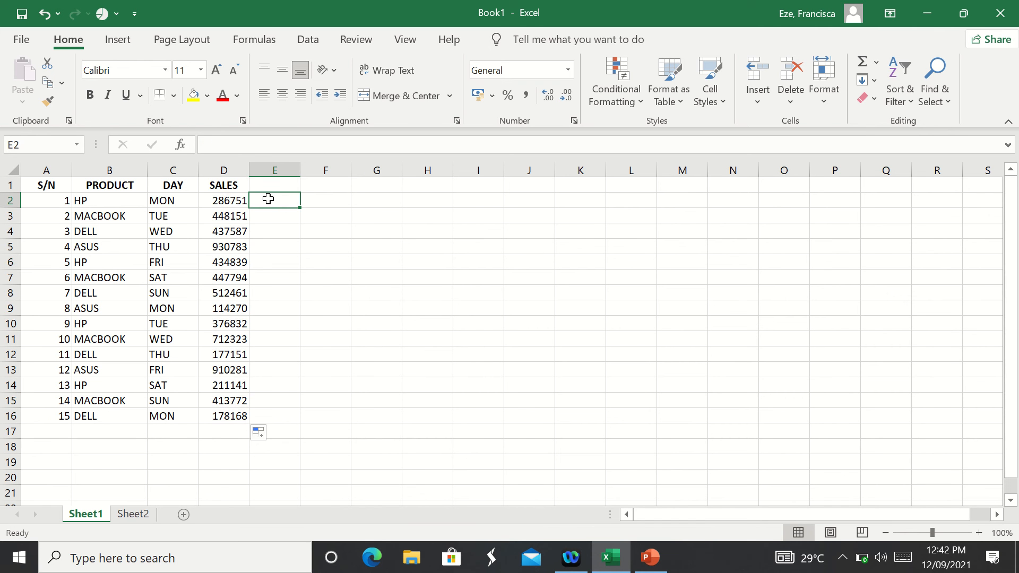
# Enter the label TOTAL in B18, below the product list
pyautogui.click(221, 445)
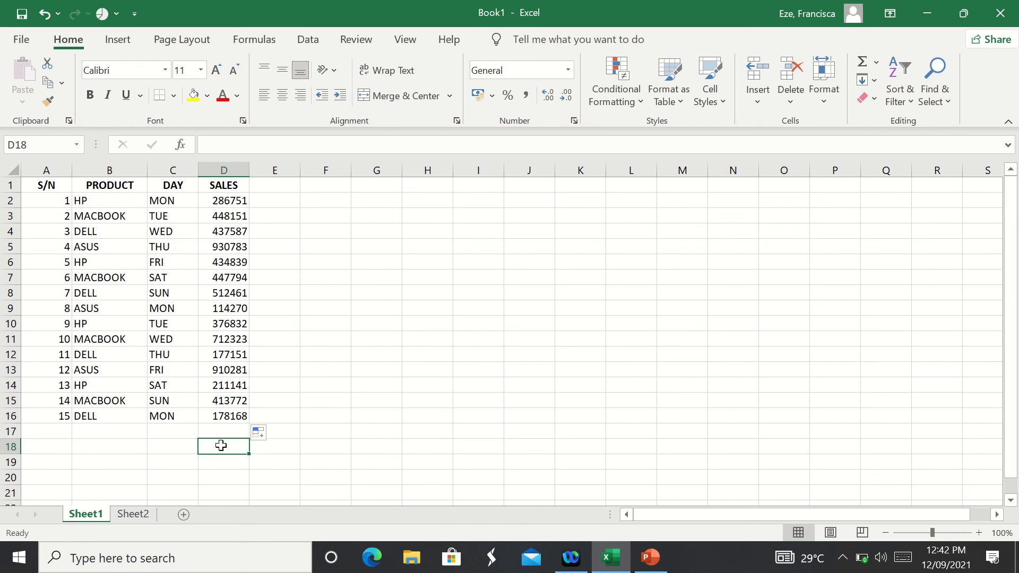
pyautogui.click(90, 449)
pyautogui.write('TOTAL')
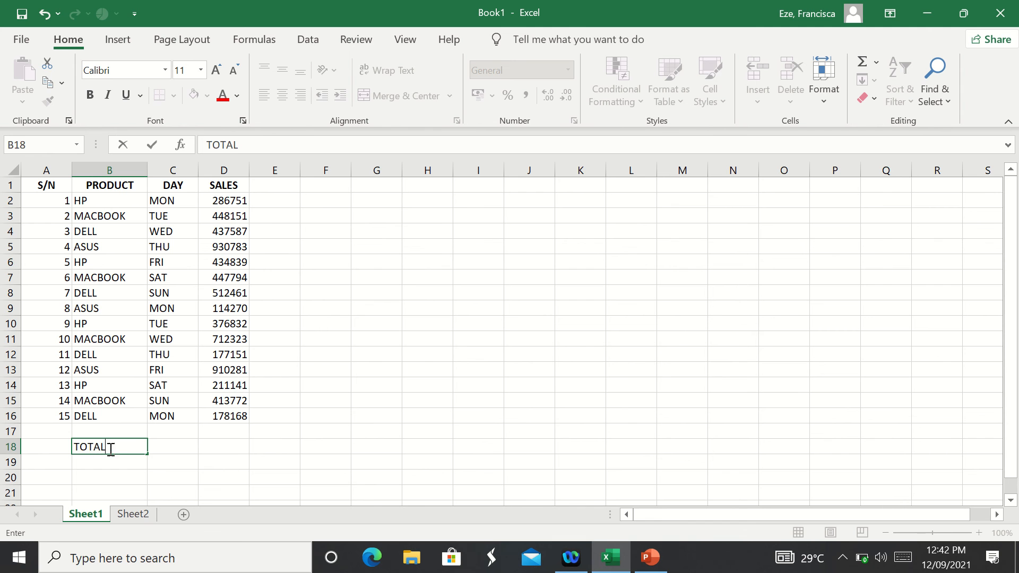
pyautogui.click(227, 447)
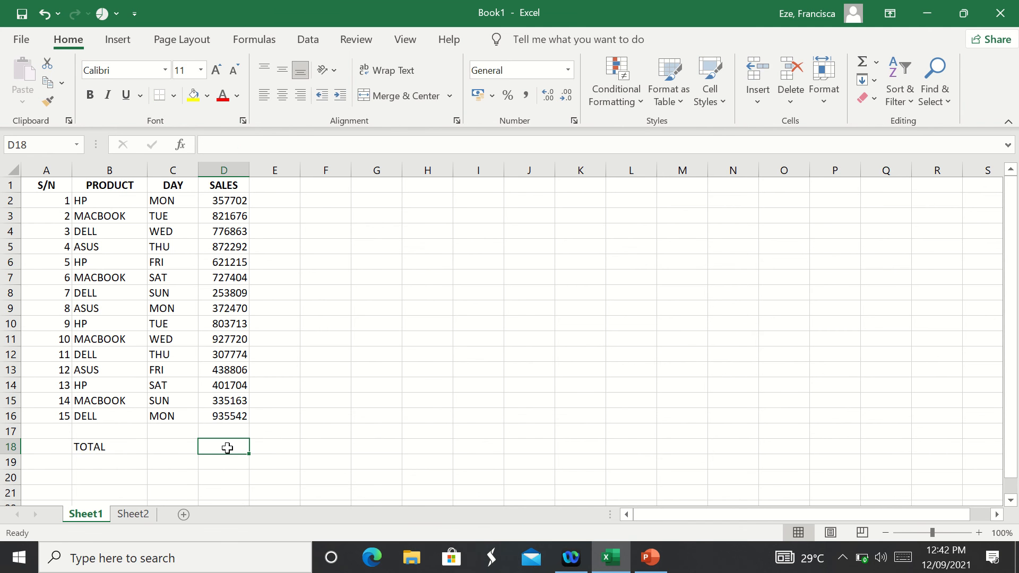
# Try to total the sales range D2:D16 with a SUM formula in D18
pyautogui.write('=')
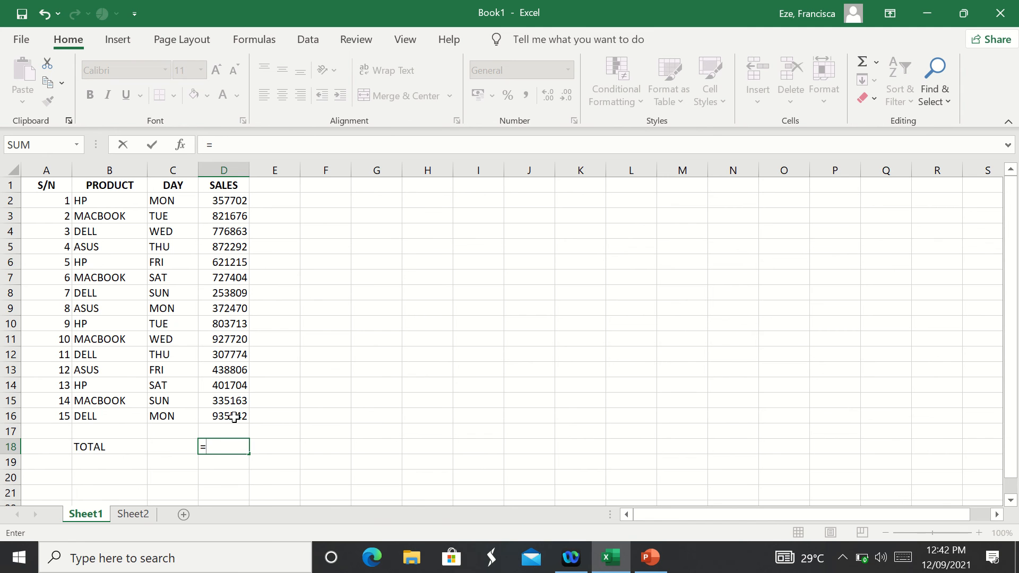
pyautogui.write('SUN')
pyautogui.press('BackSpace')
pyautogui.write('M')
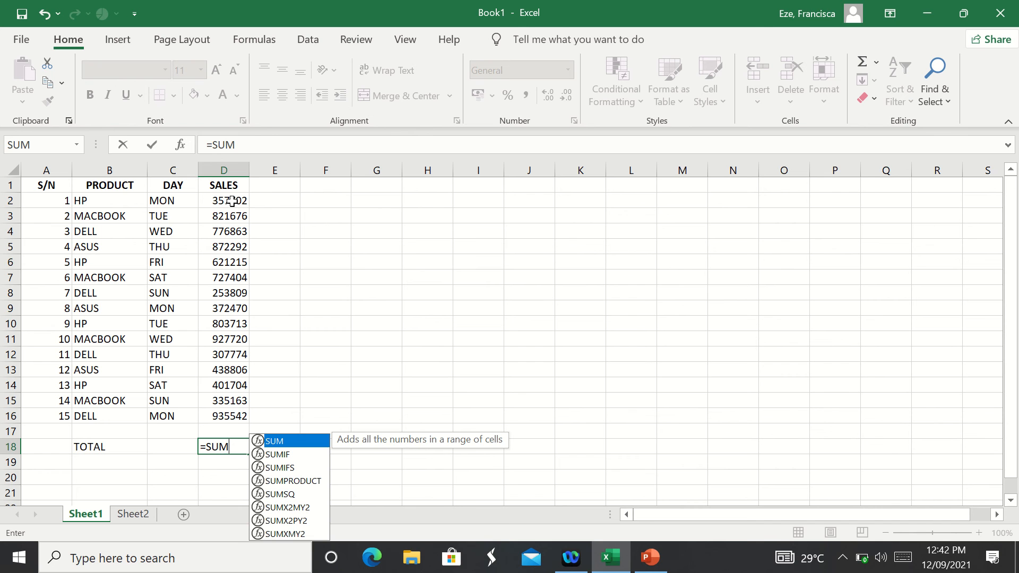
pyautogui.moveTo(232, 207); pyautogui.dragTo(229, 419)
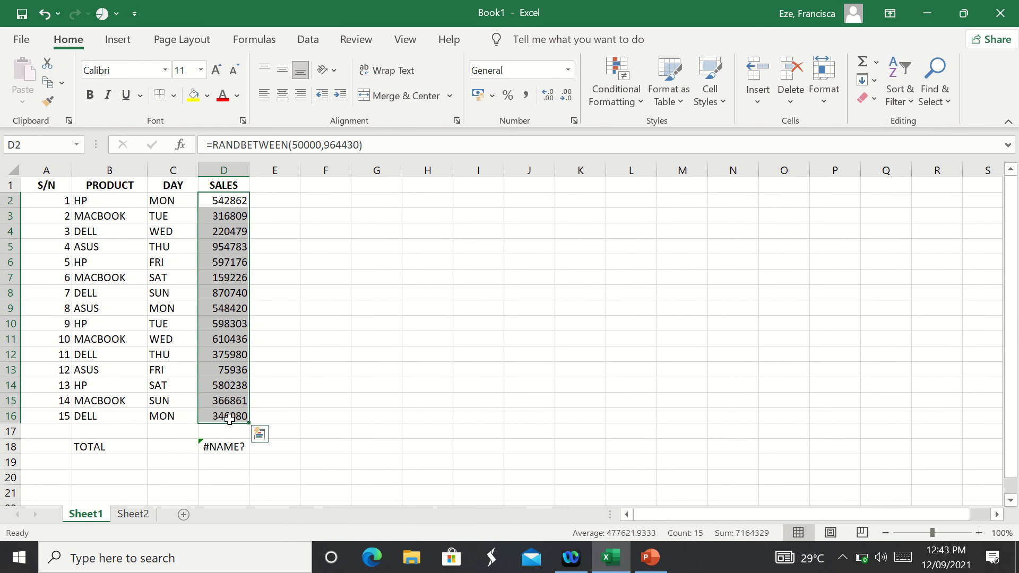
# Enter a SUM formula in D18 that totals the sales in D2:D16
pyautogui.click(228, 450)
pyautogui.write('=')
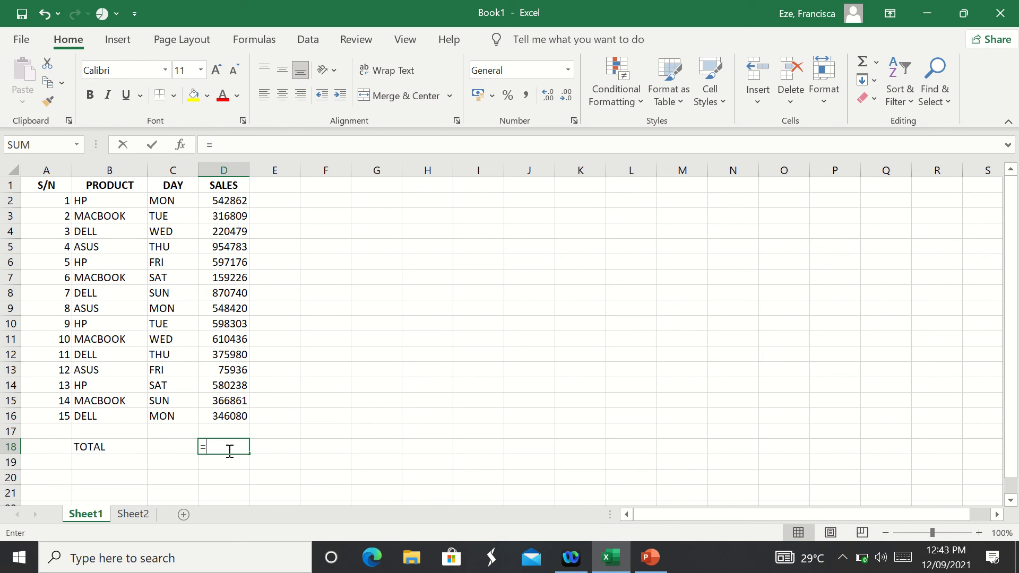
pyautogui.write('SUM')
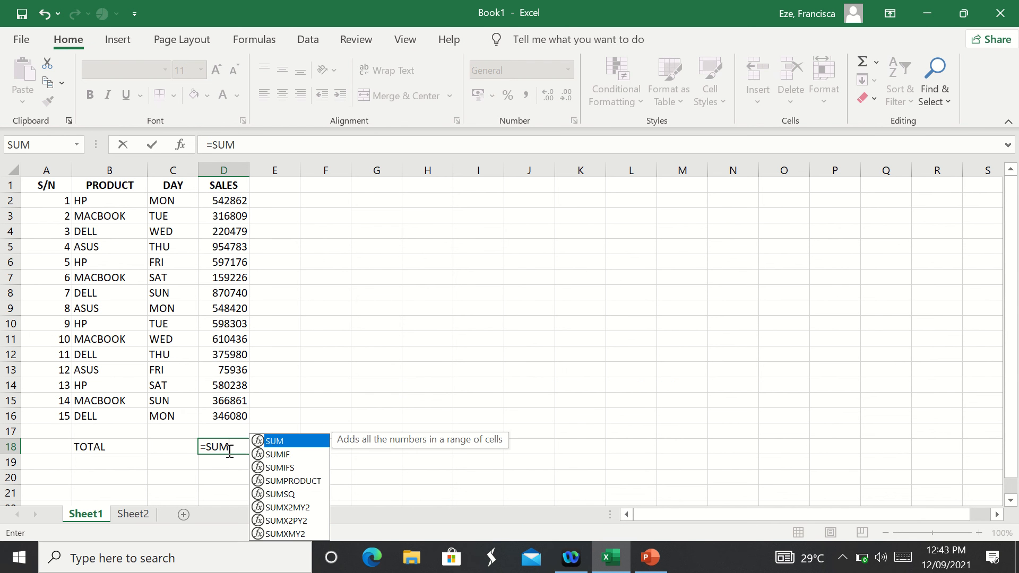
pyautogui.doubleClick(280, 441)
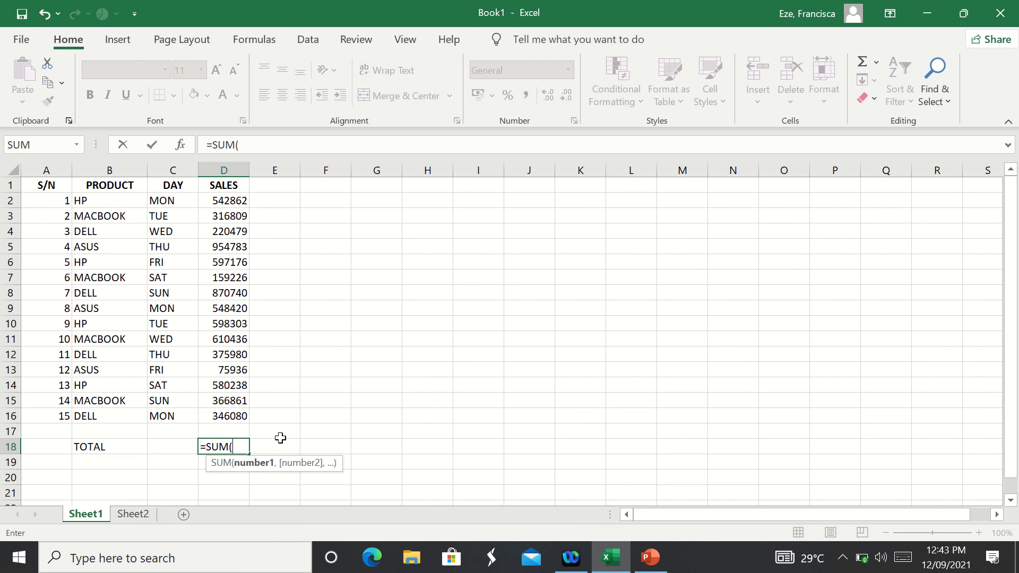
pyautogui.click(236, 201)
pyautogui.moveTo(237, 293); pyautogui.dragTo(240, 416)
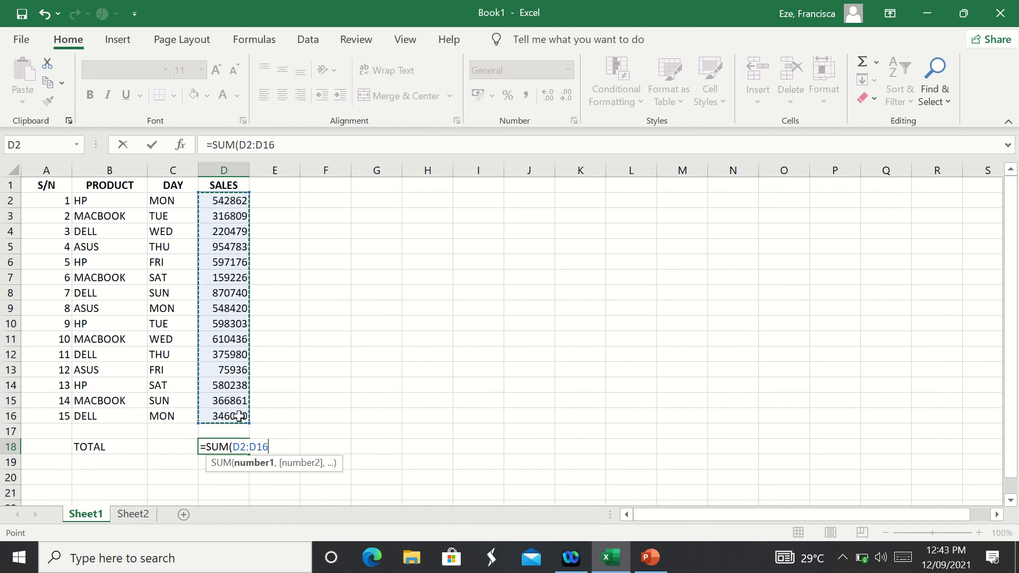
pyautogui.press('Return')
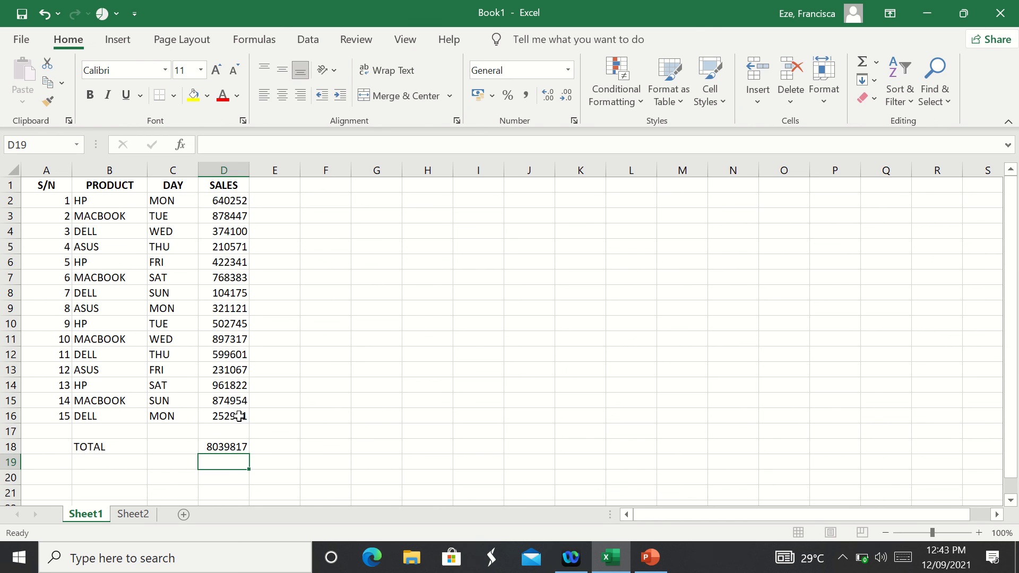
pyautogui.click(225, 447)
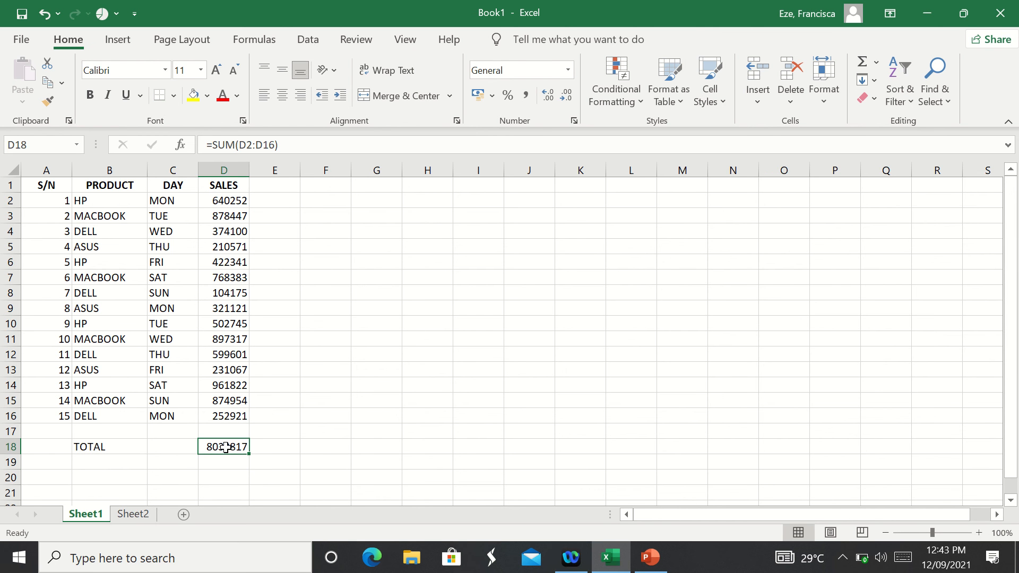
pyautogui.click(276, 451)
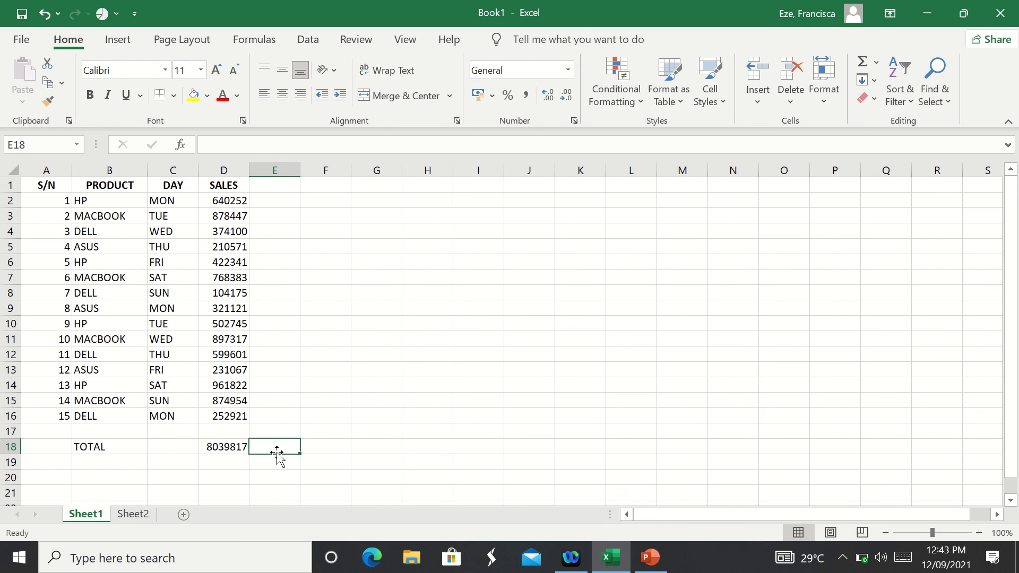
# Make the total in D18 bold and set its font color to a darker shade of the theme blue
pyautogui.click(220, 448)
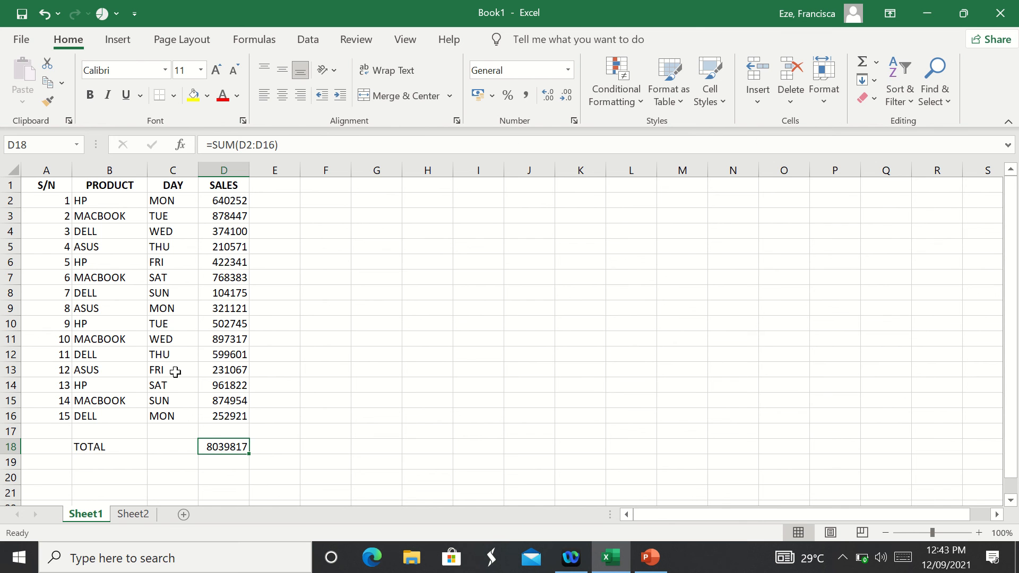
pyautogui.click(91, 96)
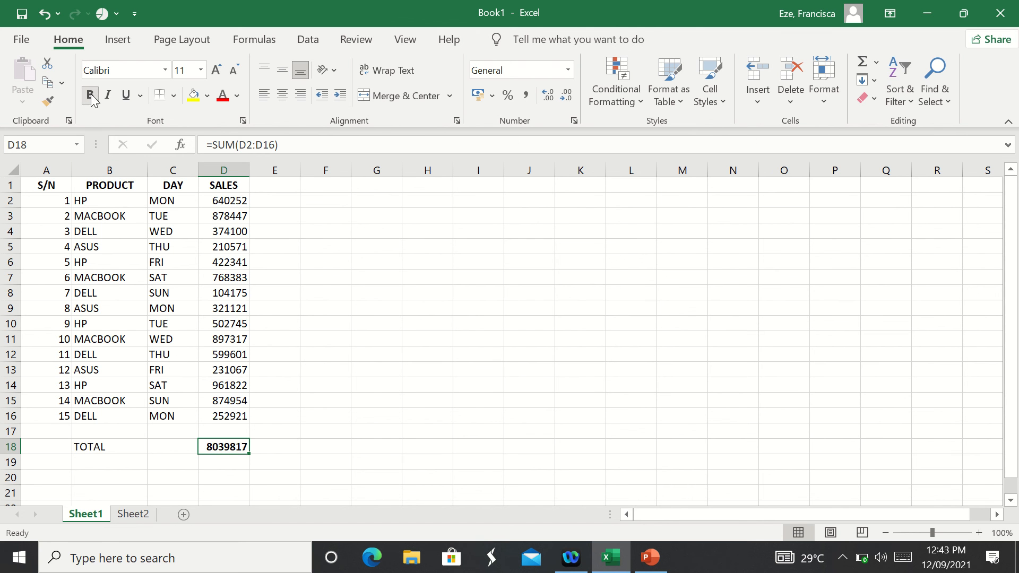
pyautogui.click(206, 97)
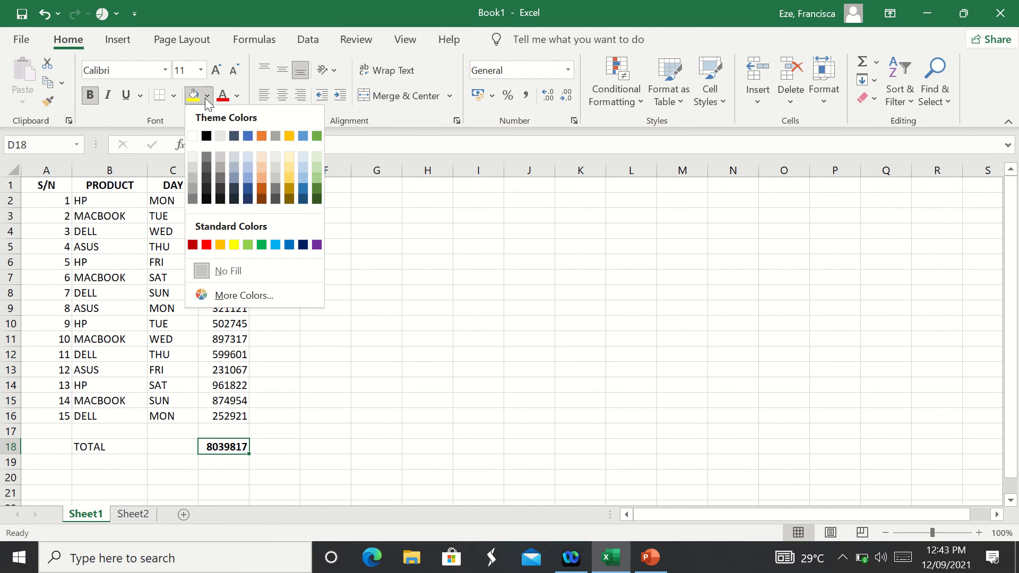
pyautogui.click(237, 96)
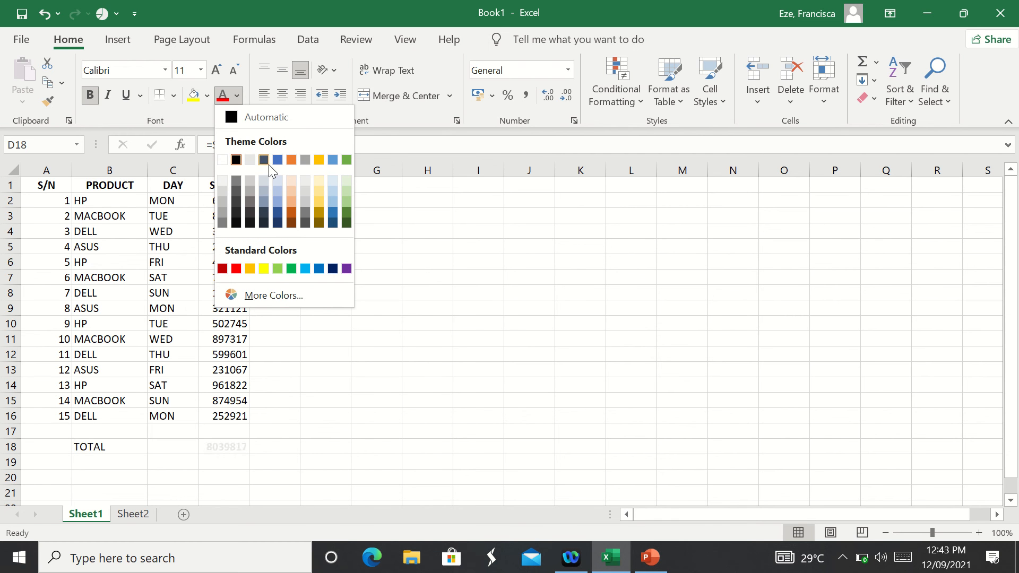
pyautogui.click(277, 213)
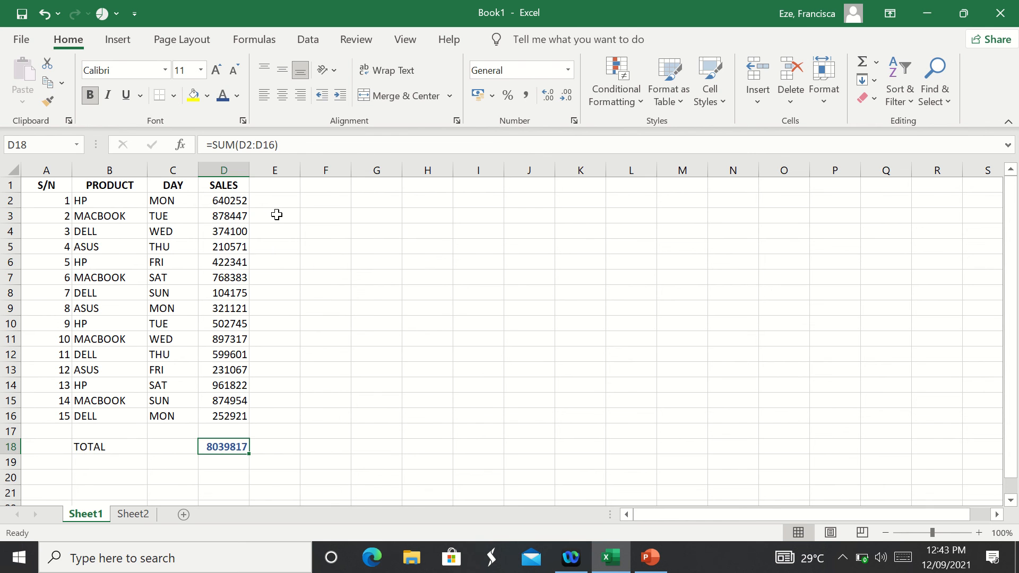
# Apply the same dark blue font color to the TOTAL label in B18
pyautogui.click(96, 451)
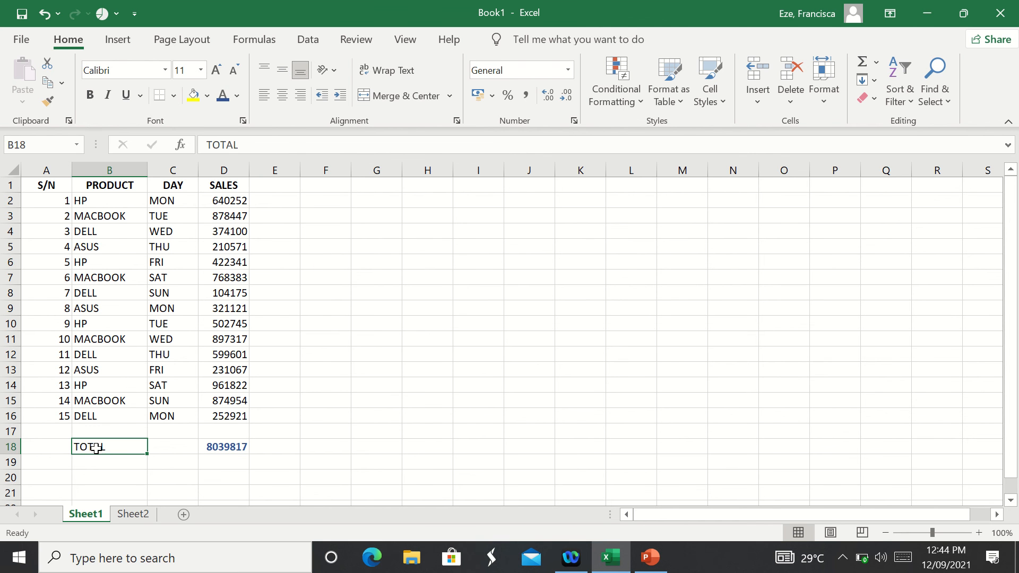
pyautogui.click(225, 99)
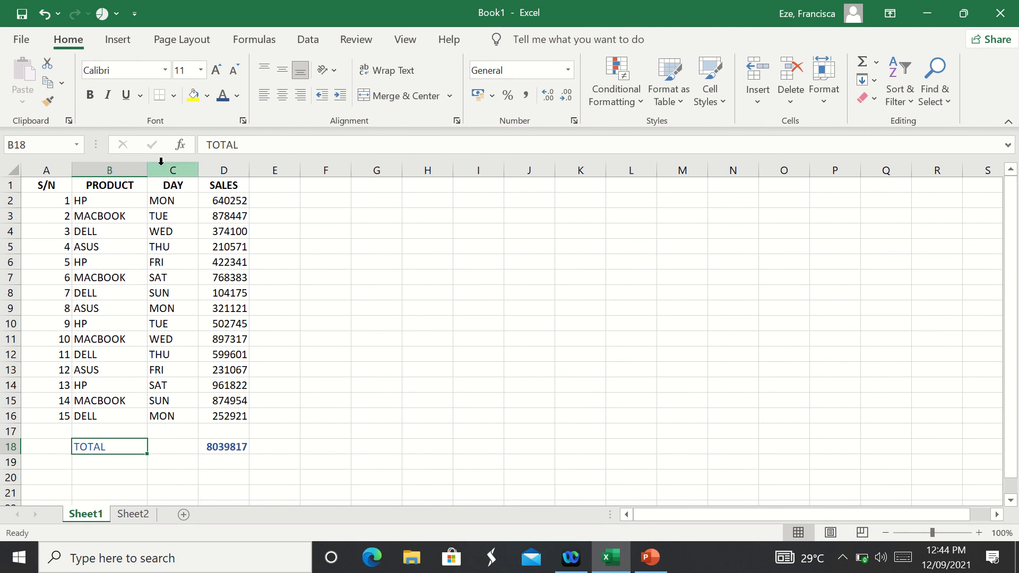
# Make the TOTAL label in B18 bold and enlarge its font to size 16
pyautogui.click(91, 96)
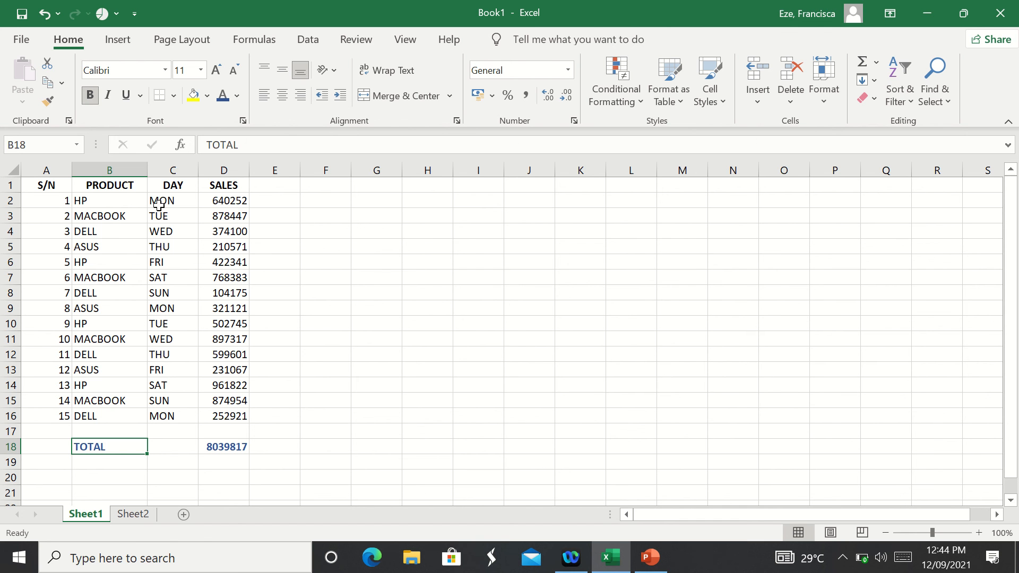
pyautogui.click(216, 71)
pyautogui.click(216, 71)
pyautogui.click(216, 70)
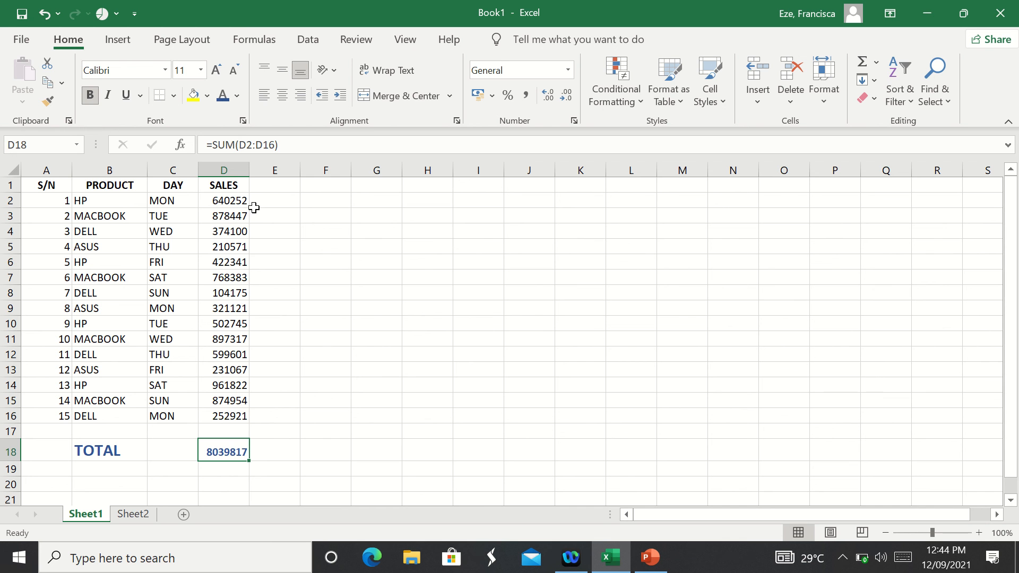
# Enlarge the font of the sales total in D18 to size 16
pyautogui.click(215, 70)
pyautogui.click(215, 71)
pyautogui.click(214, 70)
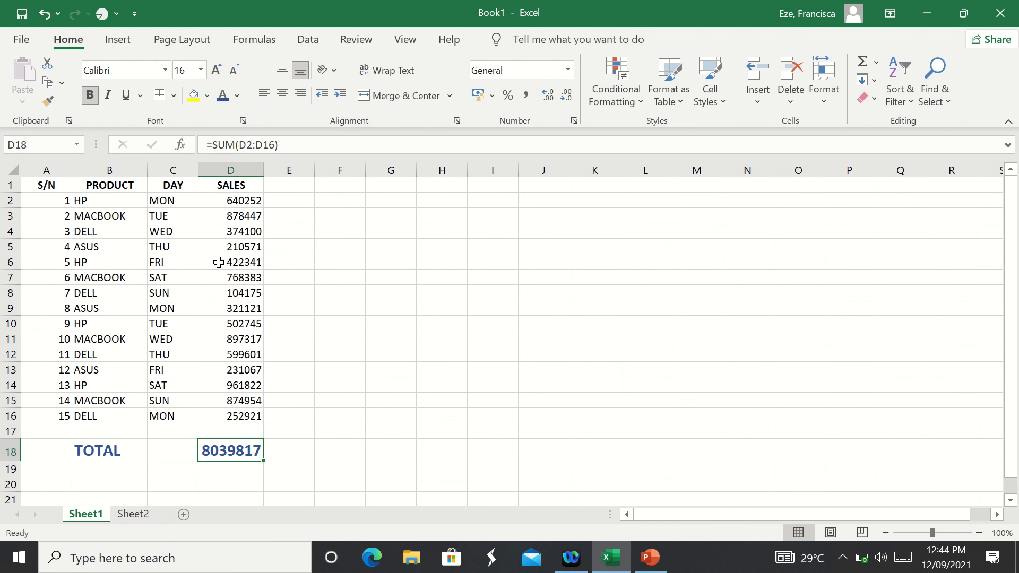
# Increase the TOTAL label's font size in B18 to 18 and underline the sales total in D18
pyautogui.click(117, 450)
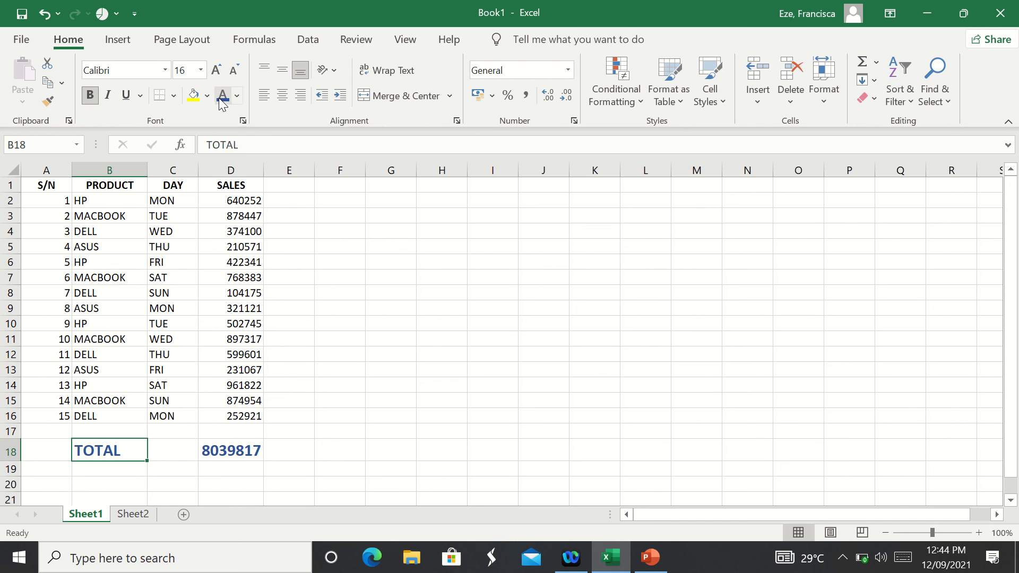
pyautogui.click(216, 70)
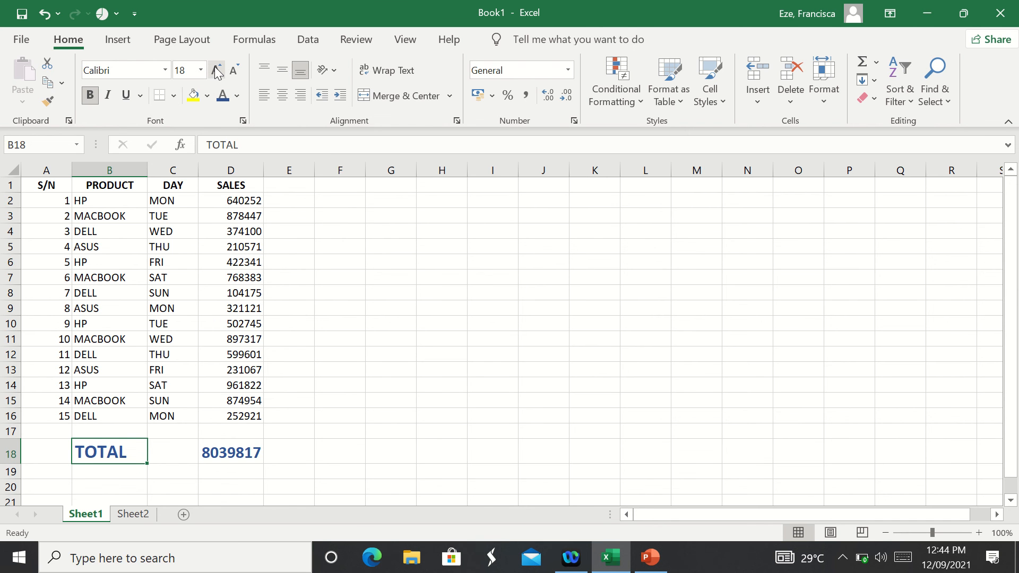
pyautogui.click(278, 452)
pyautogui.click(234, 451)
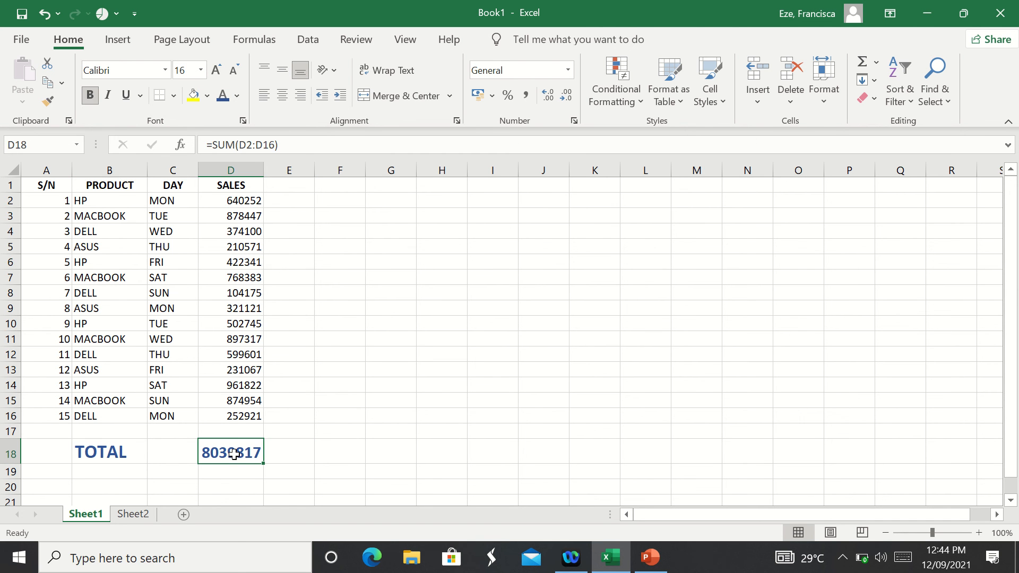
pyautogui.click(128, 99)
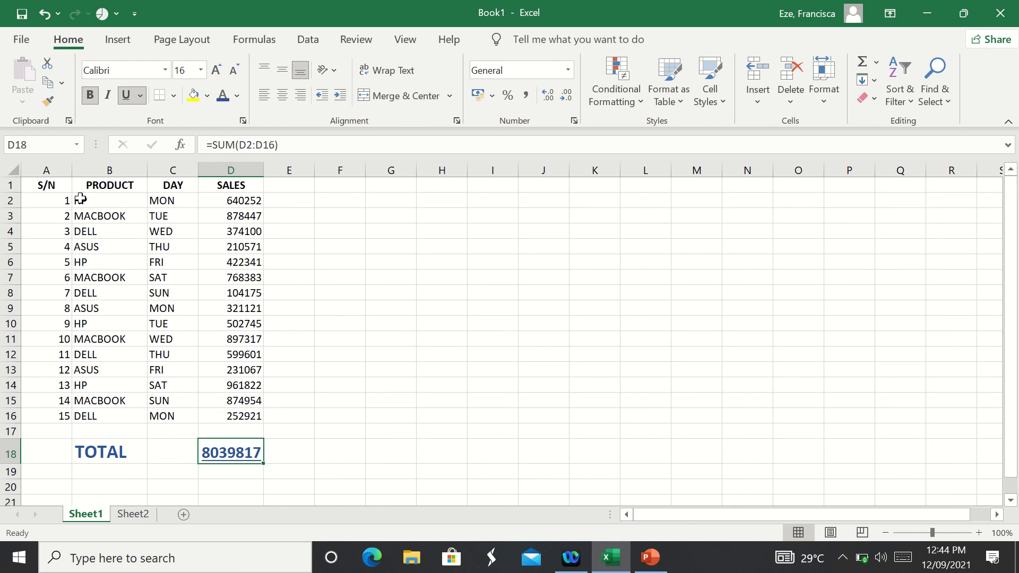
# Center the entire DAY column and slightly widen the SALES column
pyautogui.click(173, 170)
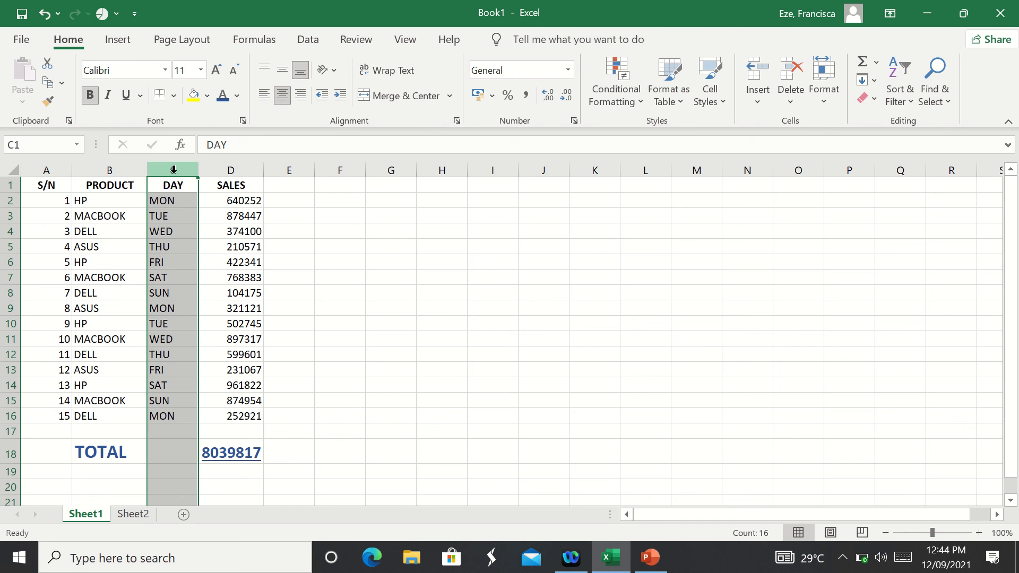
pyautogui.click(283, 98)
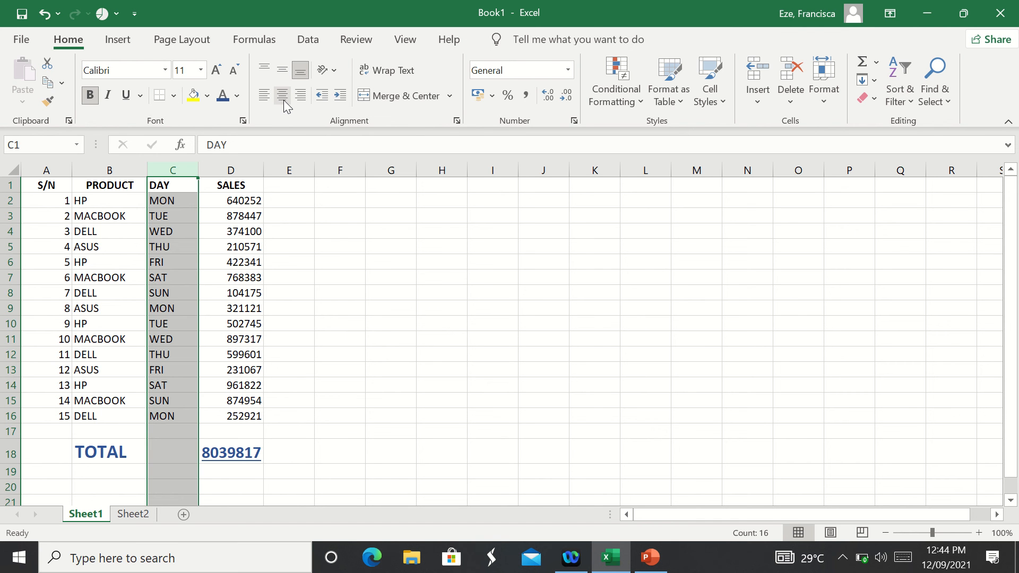
pyautogui.click(283, 99)
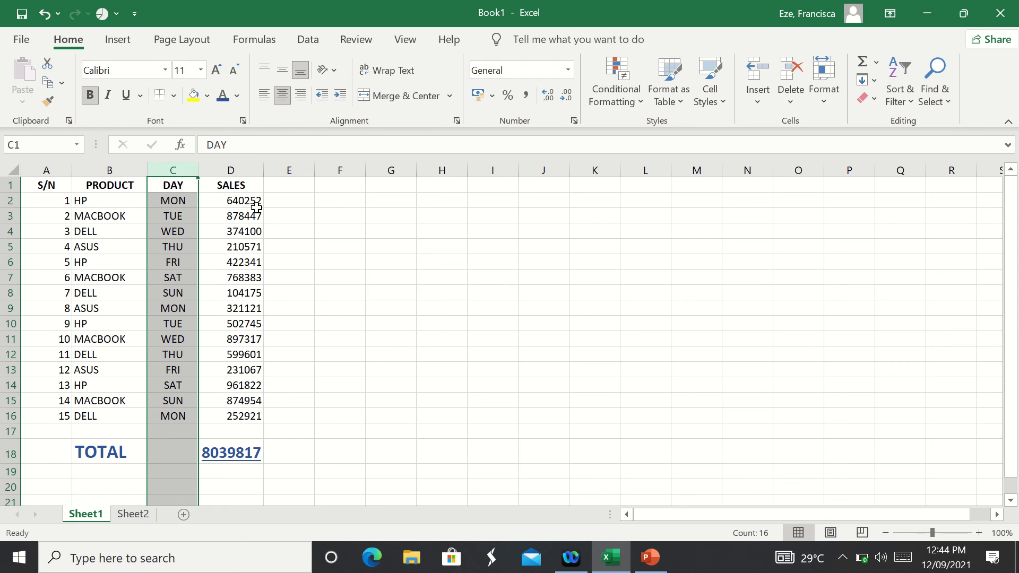
pyautogui.moveTo(268, 167); pyautogui.dragTo(279, 168)
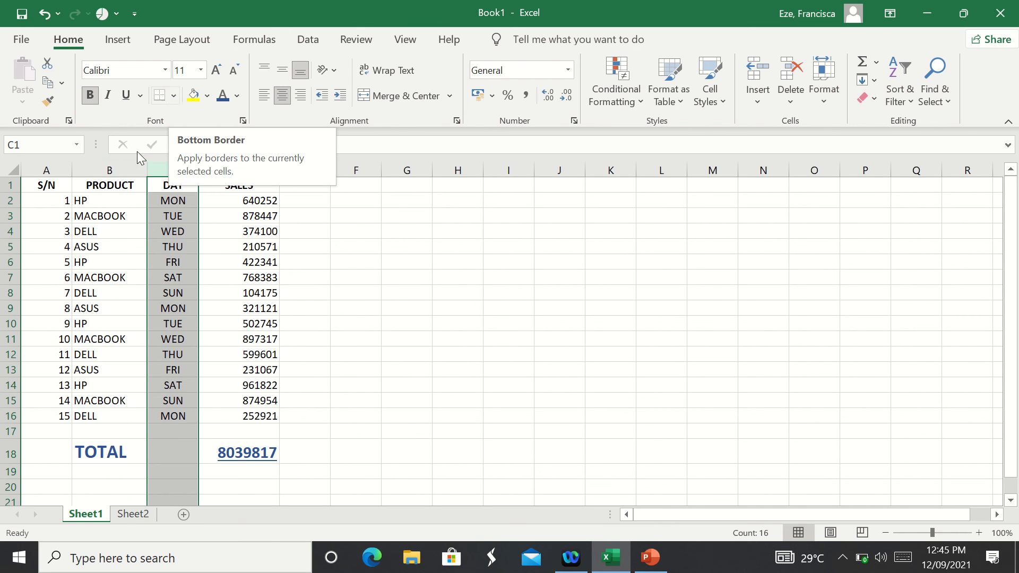
pyautogui.click(87, 201)
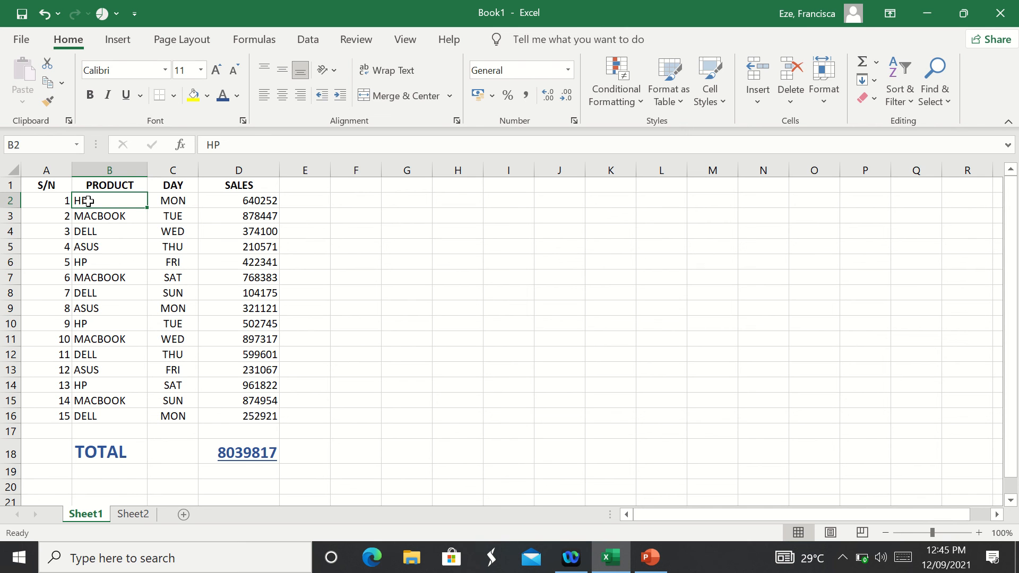
pyautogui.moveTo(46, 184); pyautogui.dragTo(213, 413)
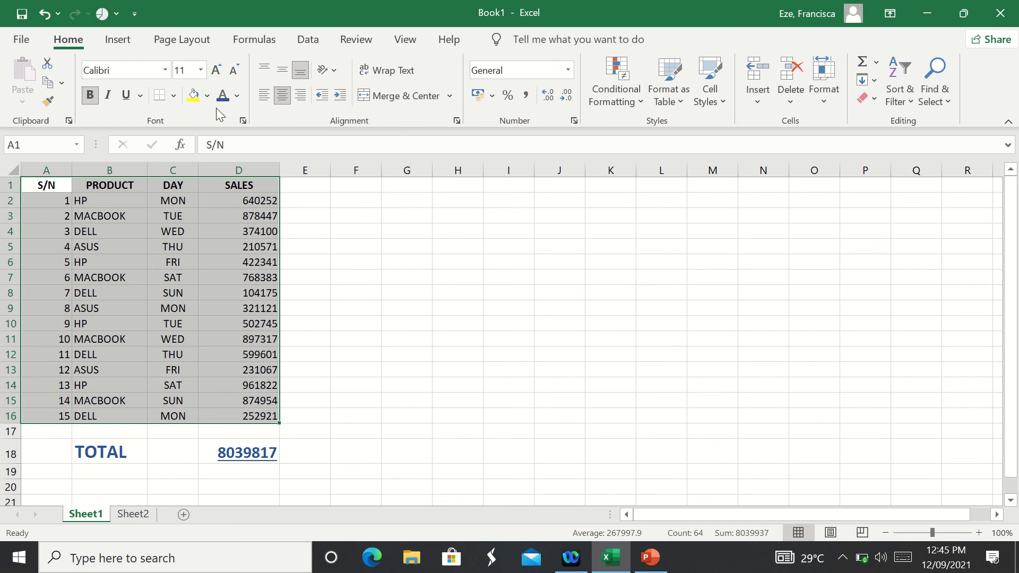
pyautogui.click(171, 97)
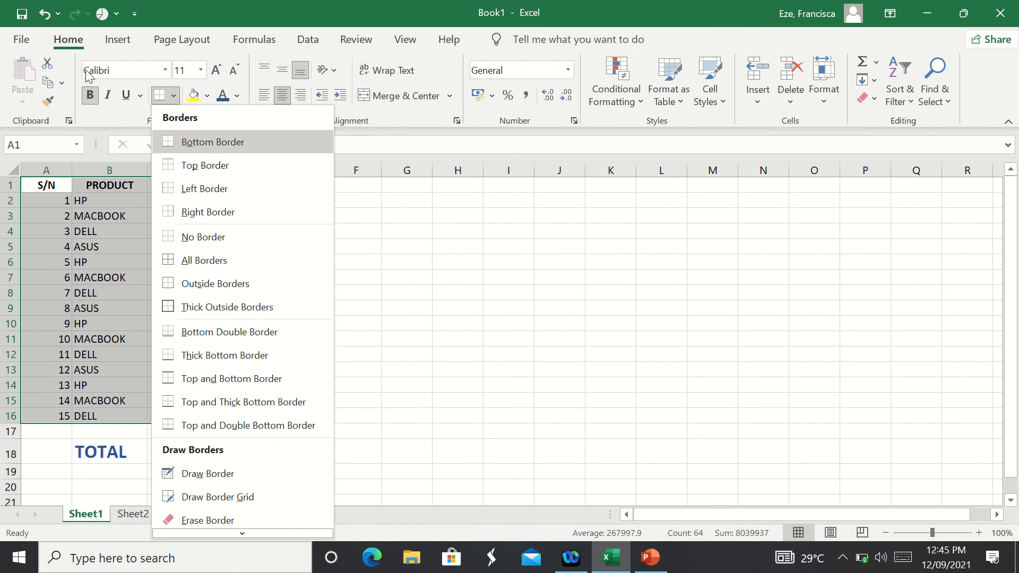
pyautogui.click(67, 40)
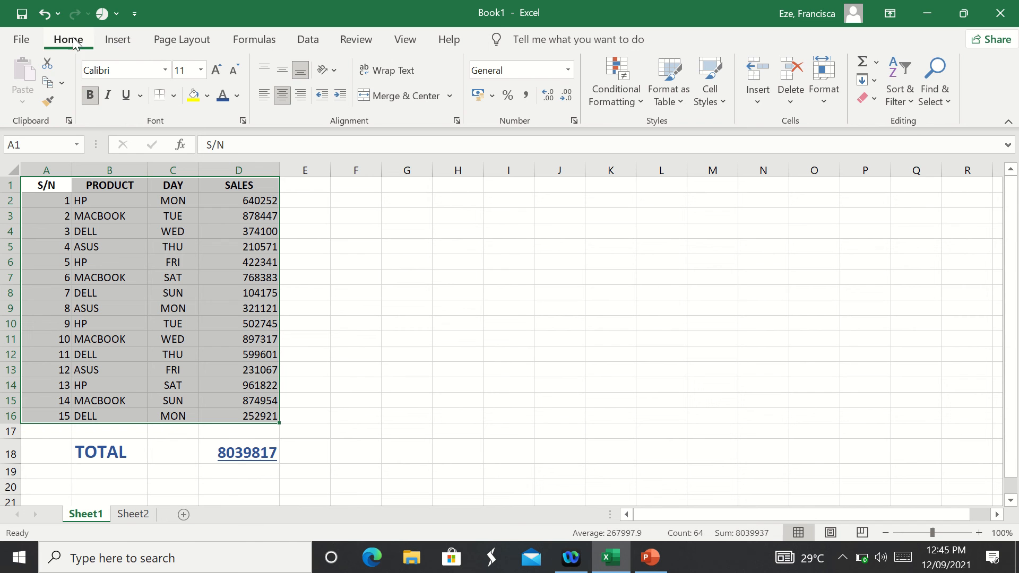
pyautogui.click(119, 46)
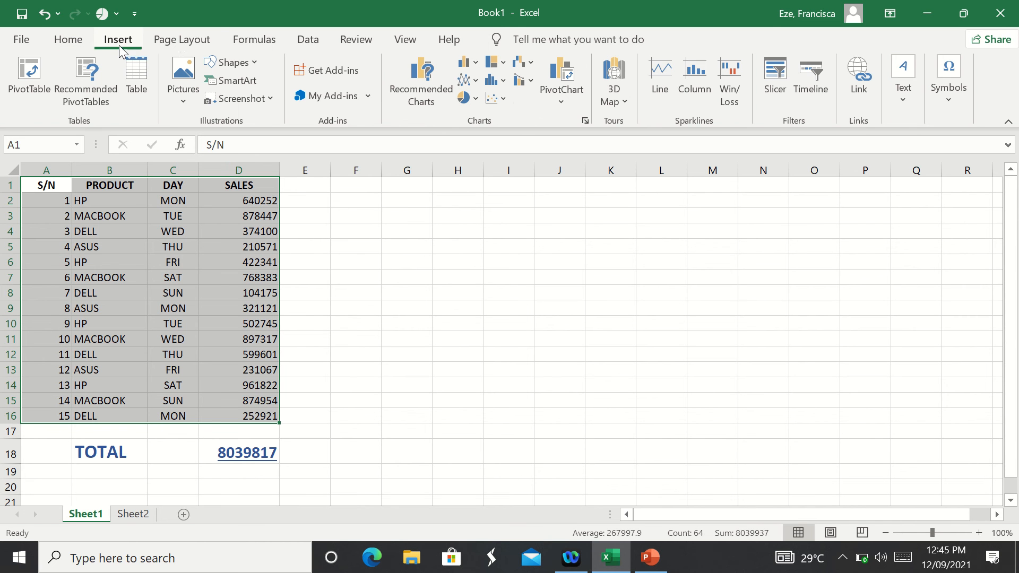
pyautogui.click(181, 40)
pyautogui.click(249, 40)
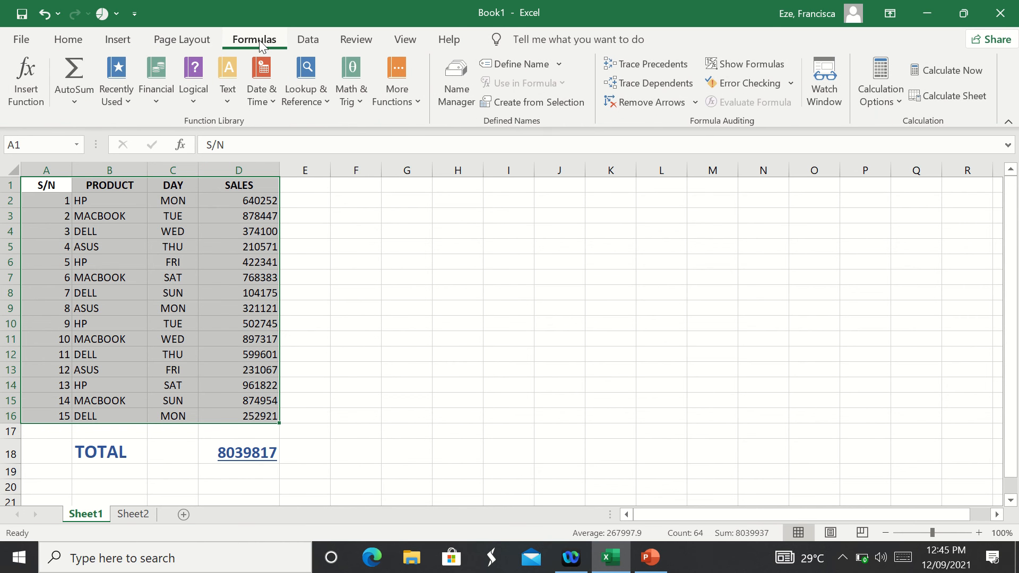
pyautogui.click(67, 43)
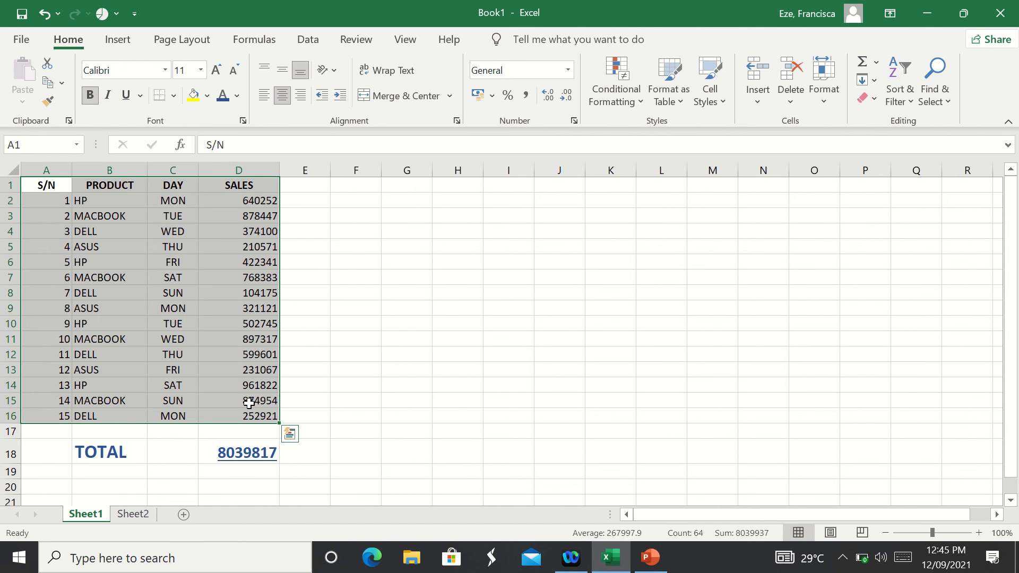
# Apply All Borders to the sales table in A1:D16, including the header row
pyautogui.moveTo(249, 403); pyautogui.dragTo(46, 262)
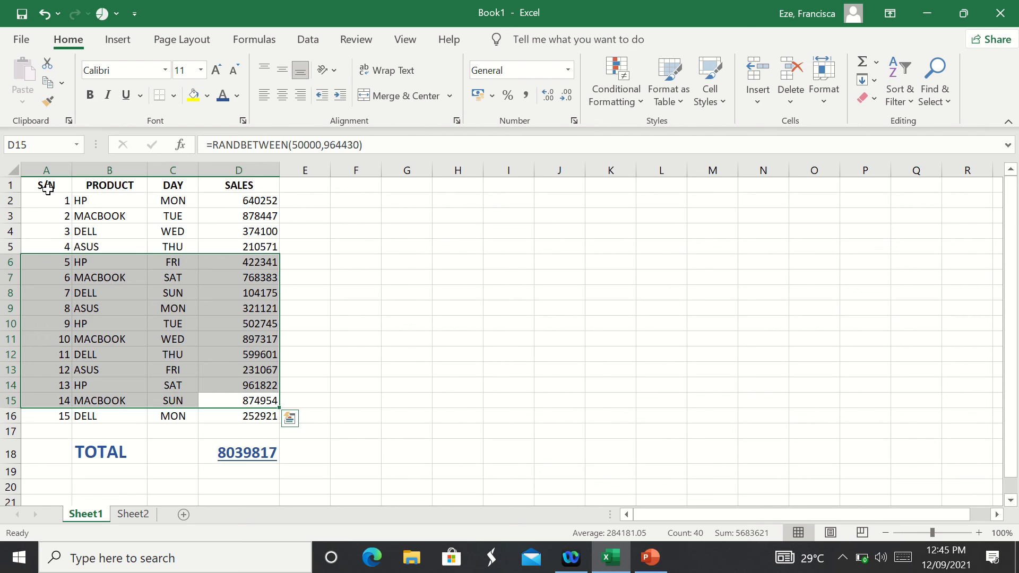
pyautogui.moveTo(47, 189); pyautogui.dragTo(244, 416)
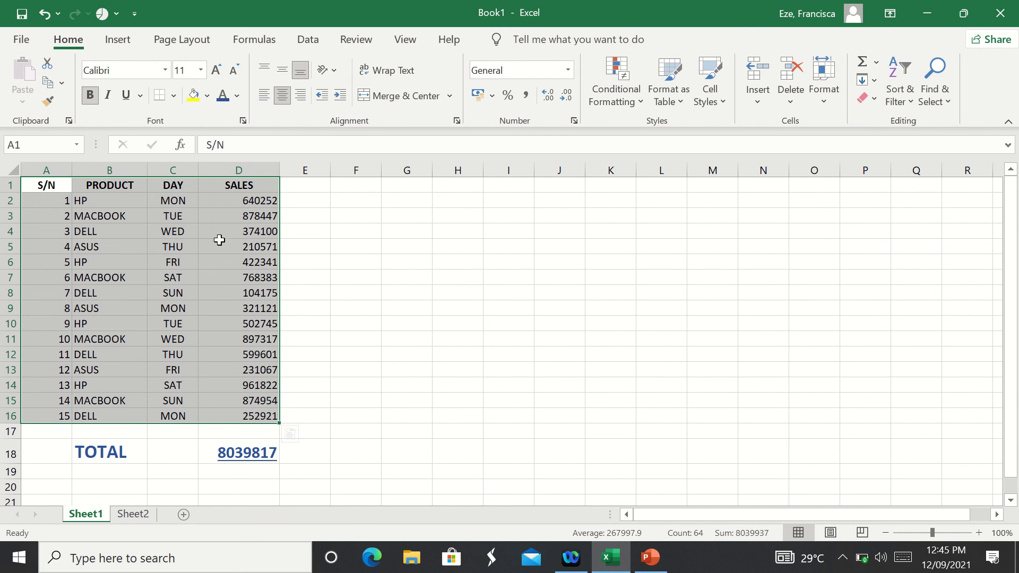
pyautogui.click(174, 96)
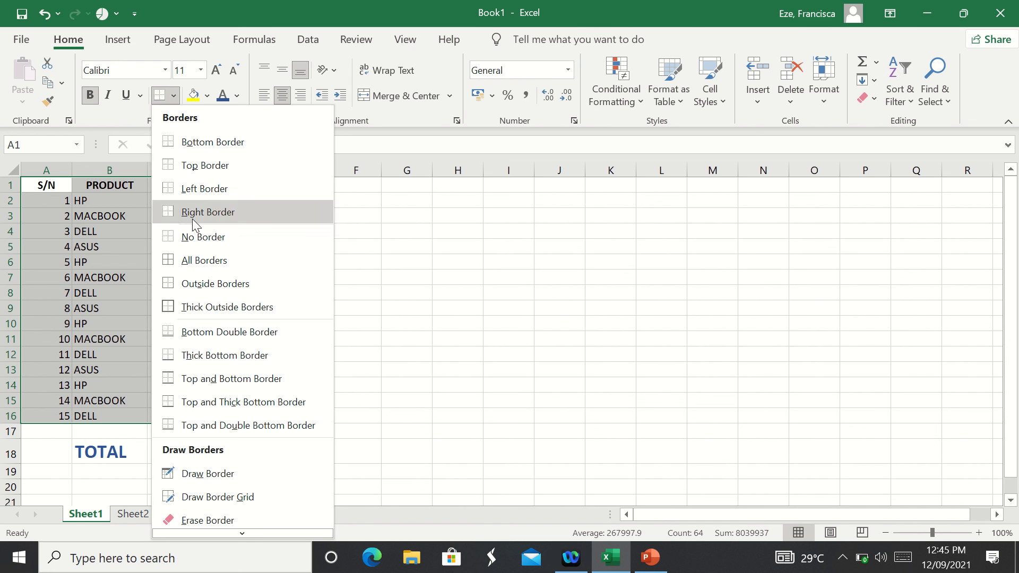
pyautogui.click(195, 258)
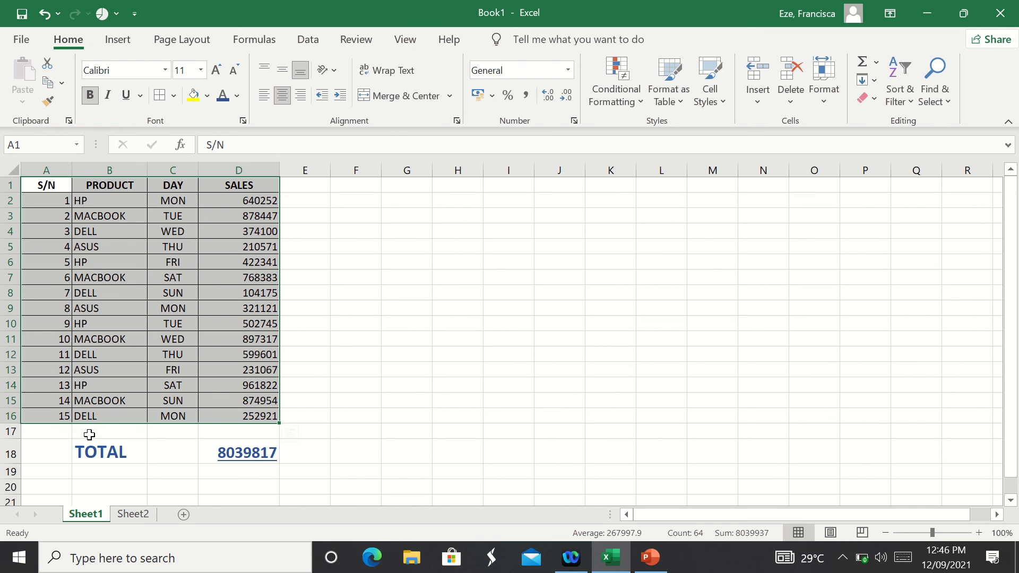
# Put Thick Outside Borders around the TOTAL block in B17:D18
pyautogui.click(88, 435)
pyautogui.moveTo(90, 437); pyautogui.dragTo(234, 453)
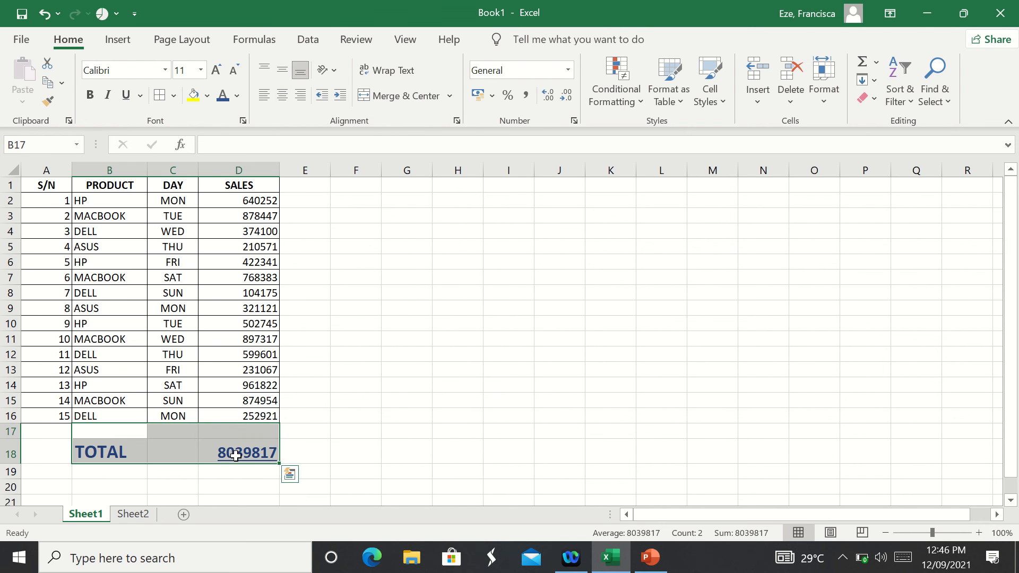
pyautogui.click(174, 97)
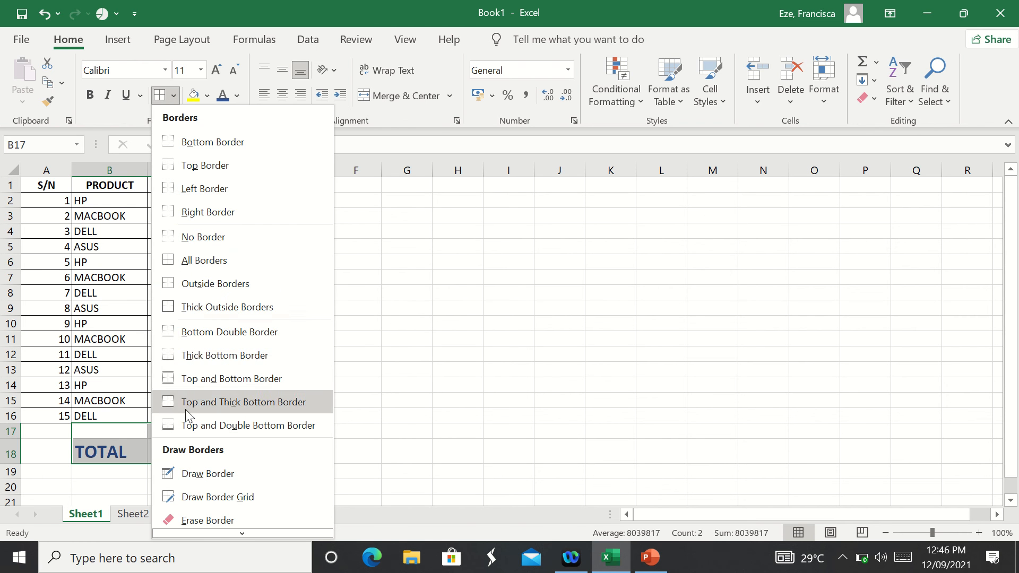
pyautogui.click(180, 307)
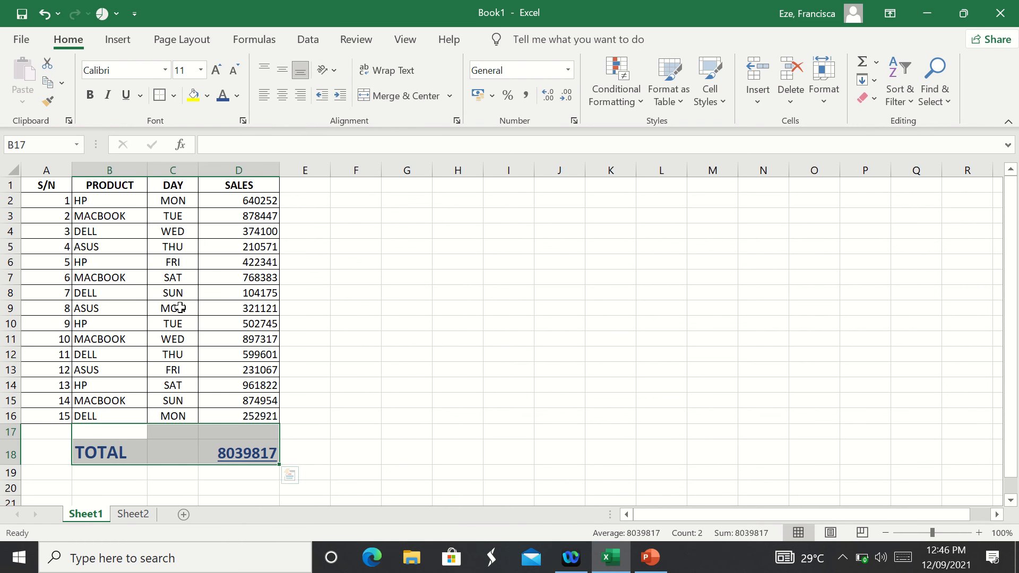
pyautogui.click(324, 399)
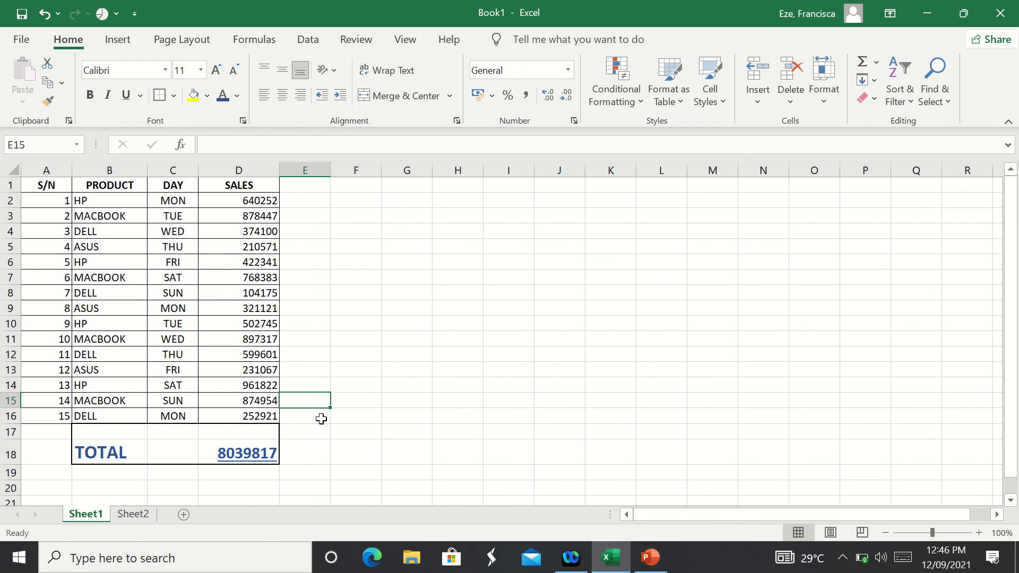
pyautogui.click(338, 323)
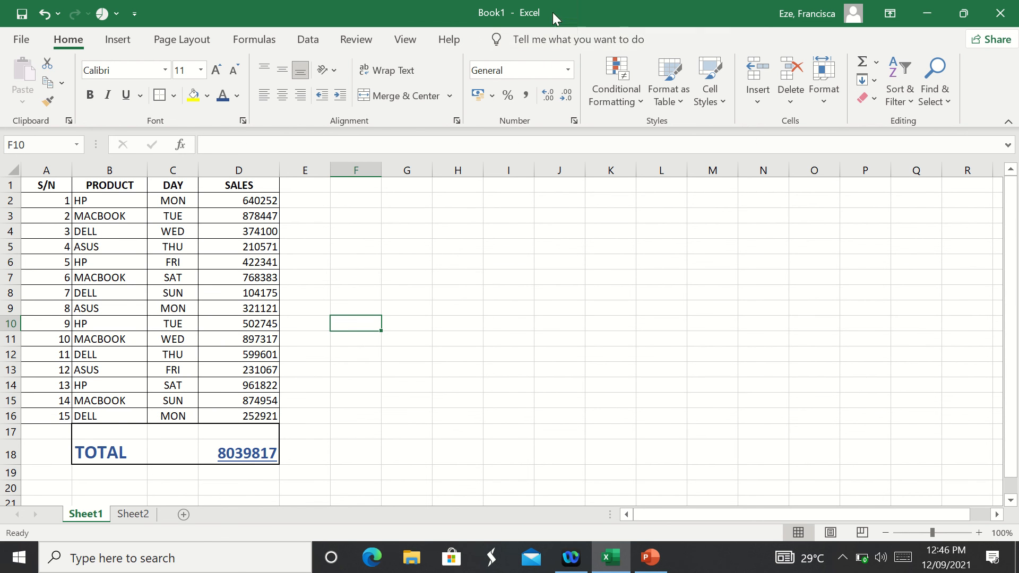
pyautogui.moveTo(531, 1)
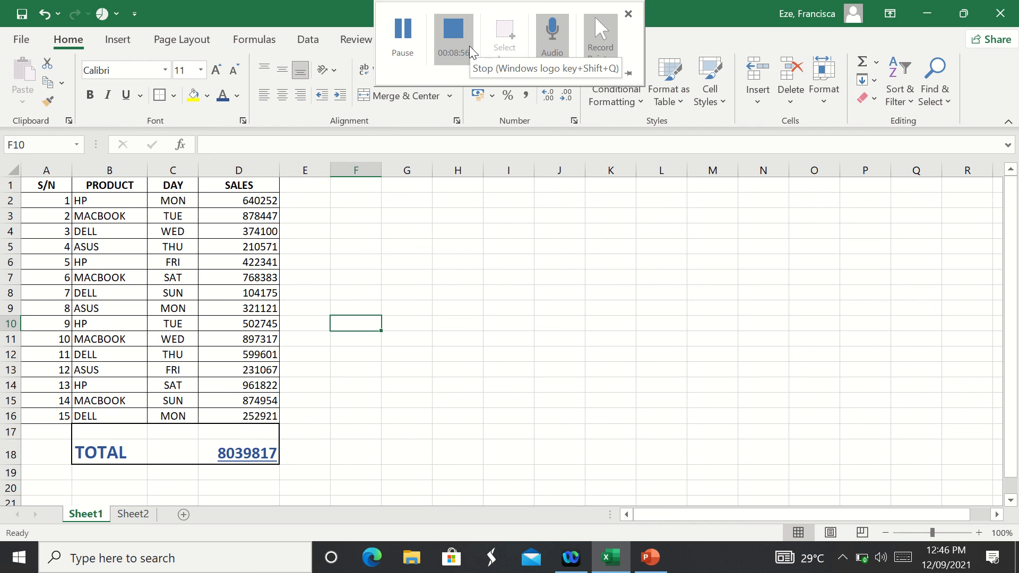